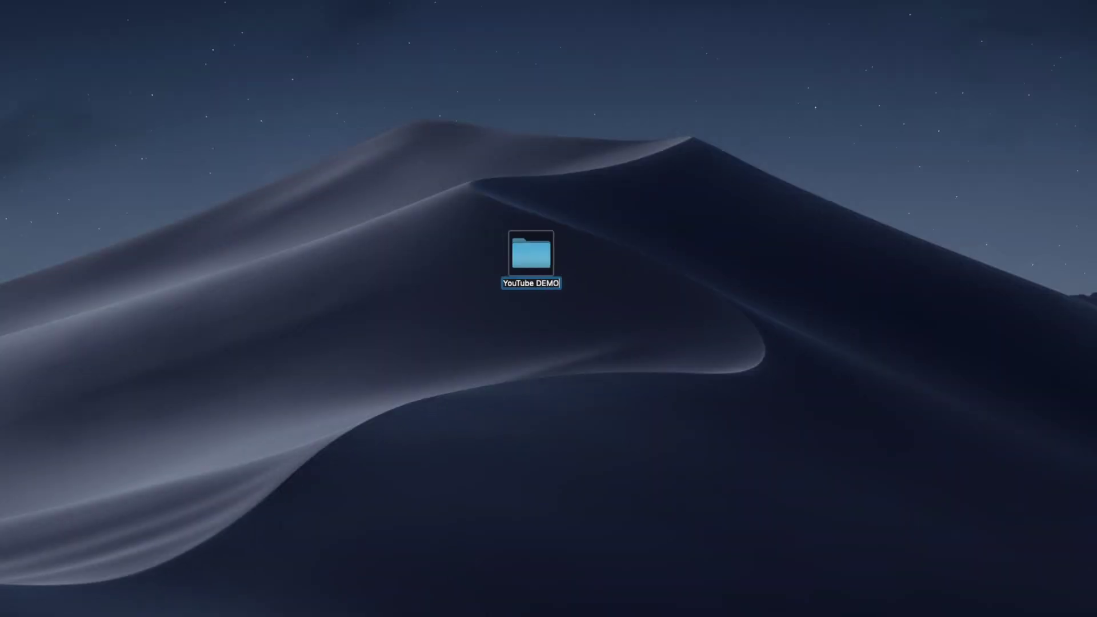
# Step: Name the desktop folder YouTube DEMO and create BROLL and DJI Spark folders inside it
pyautogui.press('Return')
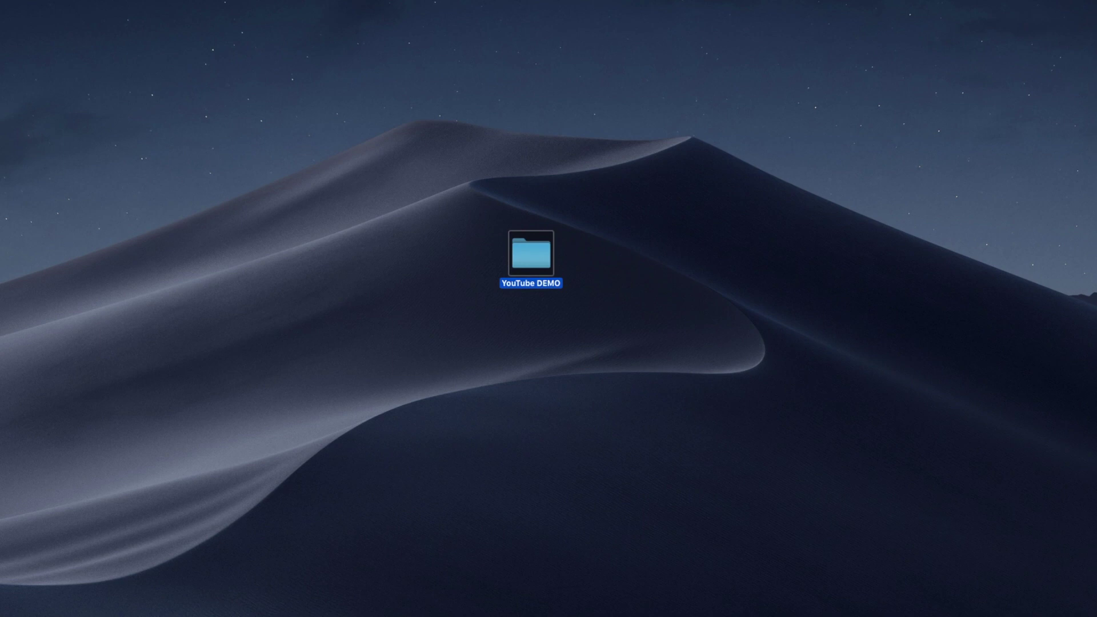
pyautogui.doubleClick(539, 258)
pyautogui.press('super+shift+n')
pyautogui.write('BROLL')
pyautogui.press('Return')
pyautogui.press('super+shift+n')
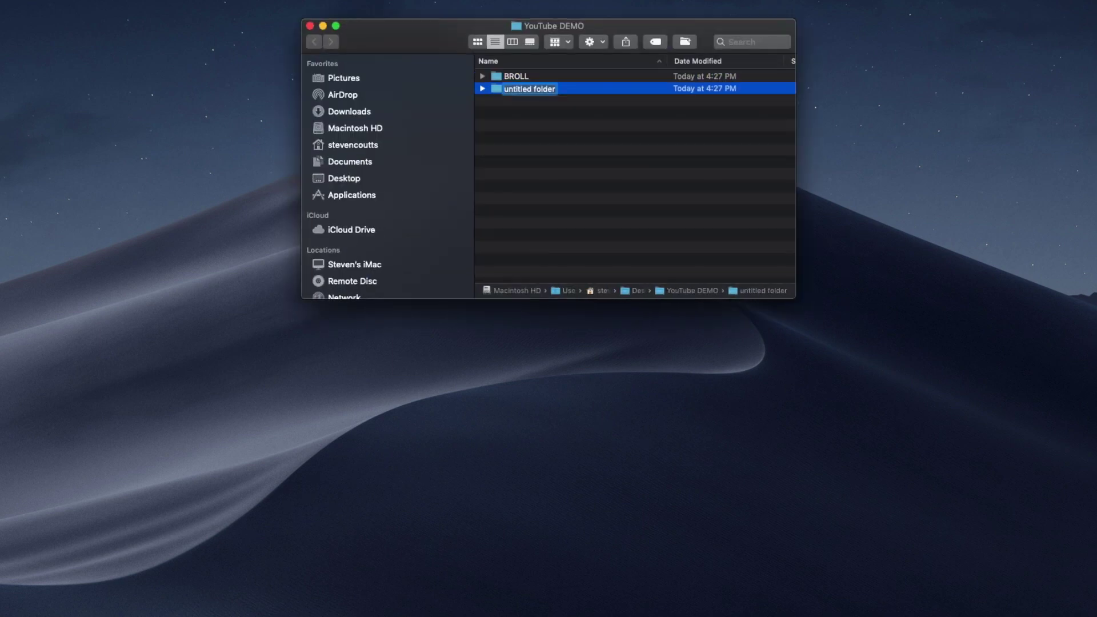
pyautogui.write('DJI Spark')
pyautogui.press('Return')
# Step: Add iPhone, Dialogue and Music folders inside YouTube DEMO
pyautogui.press('super+shift+n')
pyautogui.write('iPhone')
pyautogui.press('Return')
pyautogui.press('super+shift+n')
pyautogui.write('Dialogue')
pyautogui.press('Return')
pyautogui.press('super+shift+n')
pyautogui.write('Music')
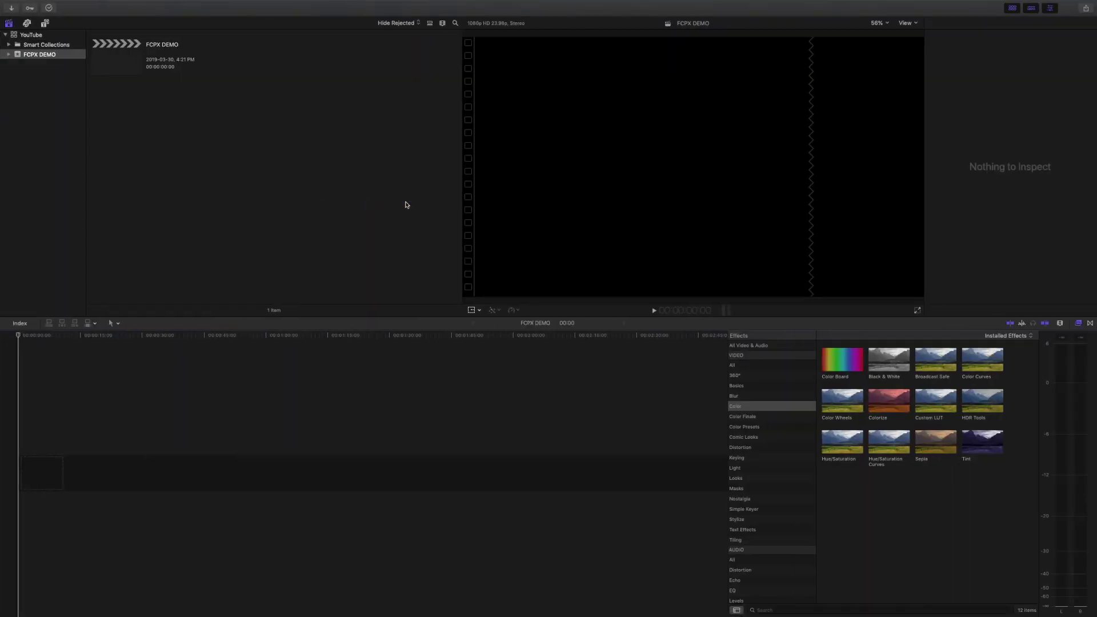
pyautogui.press('super+i')
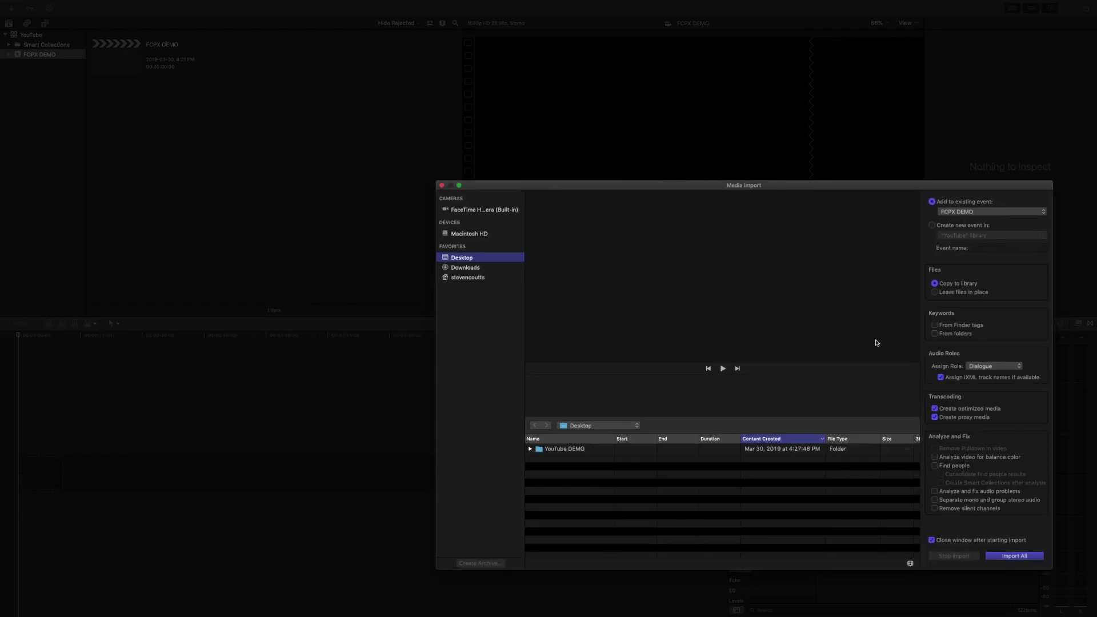
# Step: Import the five YouTube DEMO subfolders with keywords taken from folder names
pyautogui.click(936, 336)
pyautogui.click(556, 452)
pyautogui.click(531, 449)
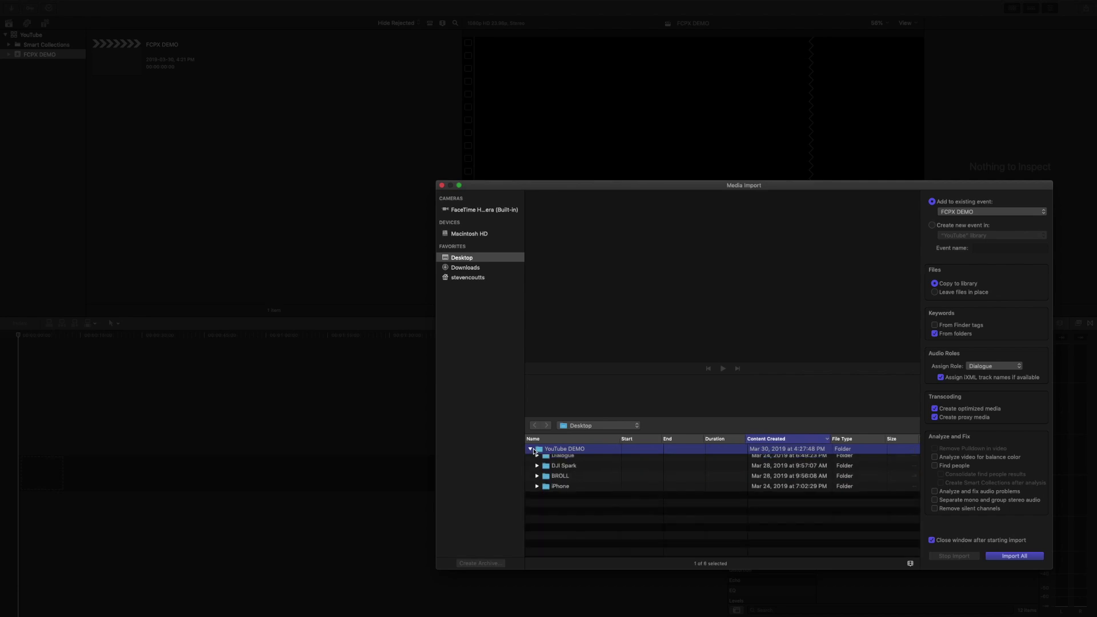
pyautogui.click(557, 459)
pyautogui.keyDown('shift'); pyautogui.click(558, 500); pyautogui.keyUp('shift')
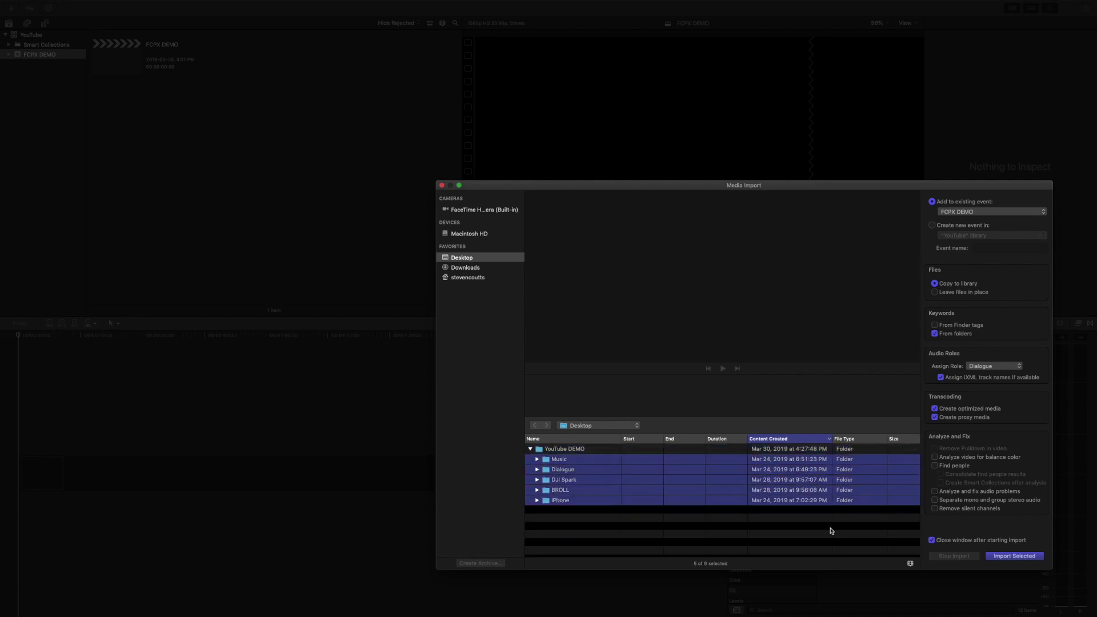
pyautogui.click(1017, 558)
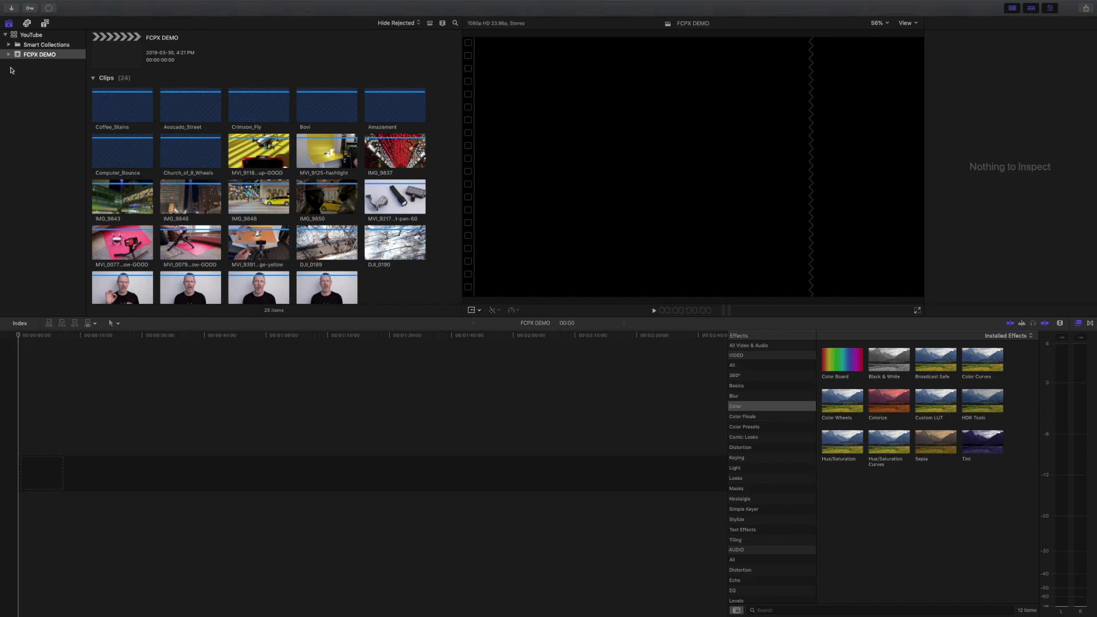
# Step: Expand FCPX DEMO and browse the BROLL, Dialogue and DJI Spark keyword collections
pyautogui.click(9, 54)
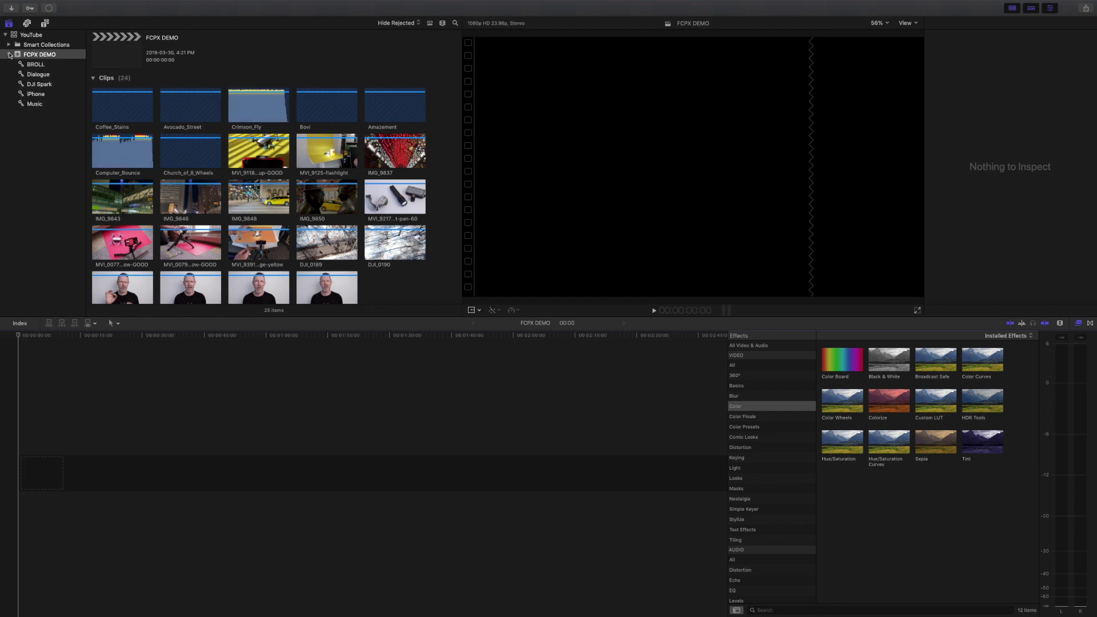
pyautogui.click(33, 65)
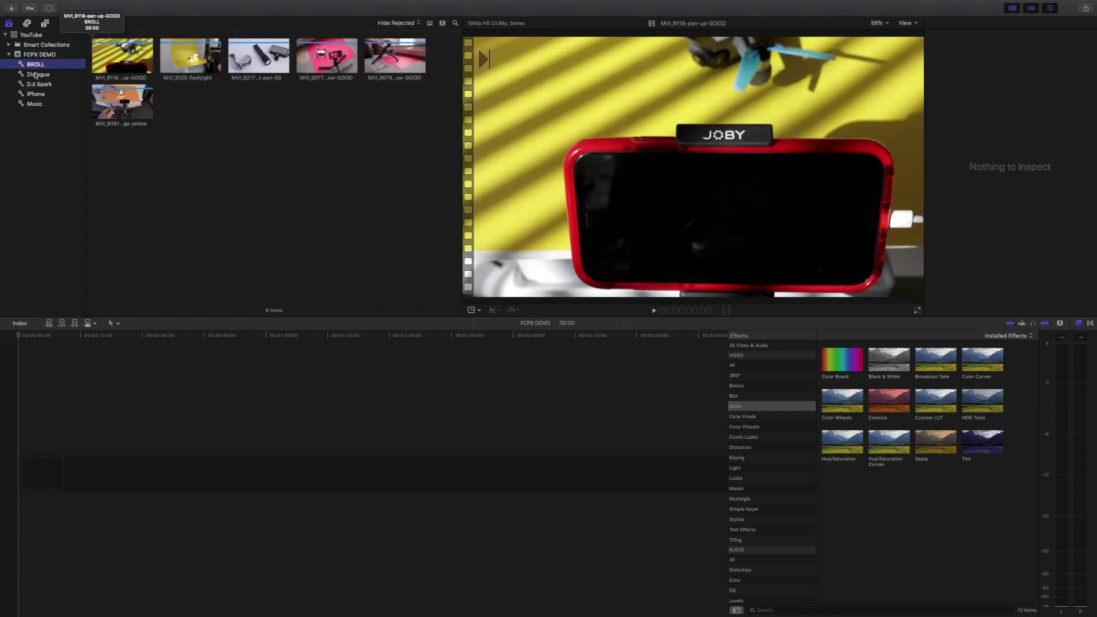
pyautogui.click(36, 75)
pyautogui.click(37, 84)
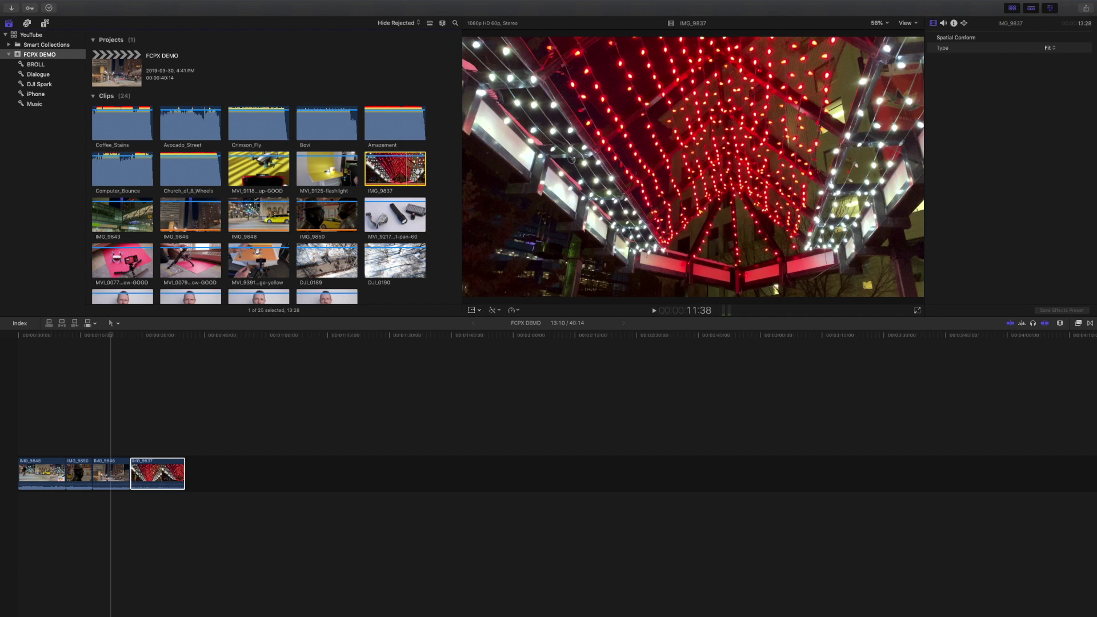
# Step: Shuttle IMG_9837 backward and forward with J, K, L, then play the timeline from near its start
pyautogui.press('j')
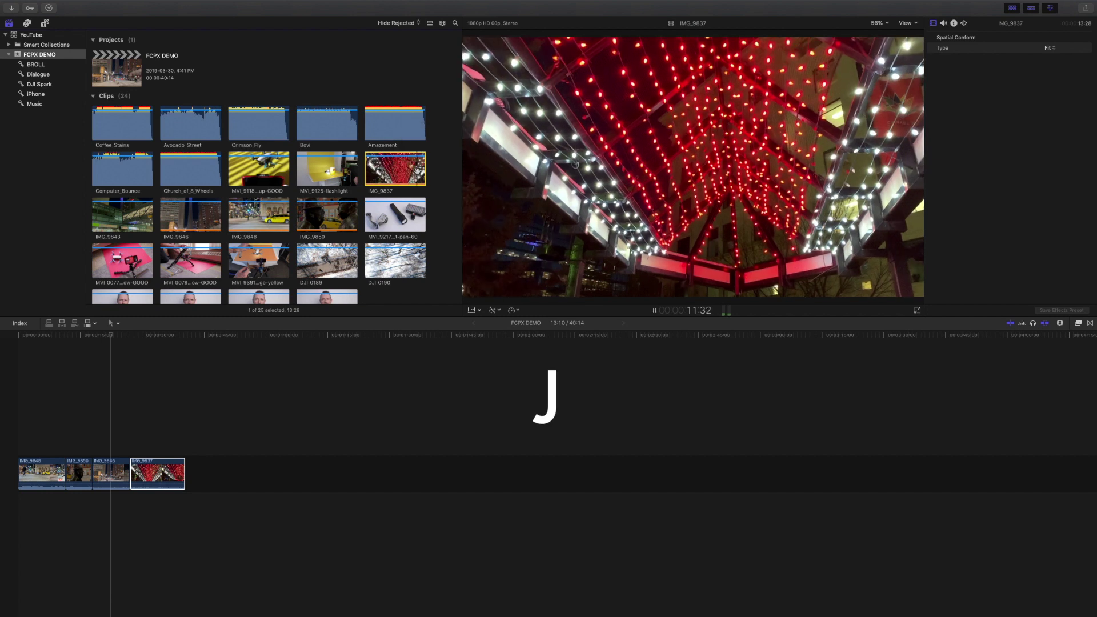
pyautogui.press('k')
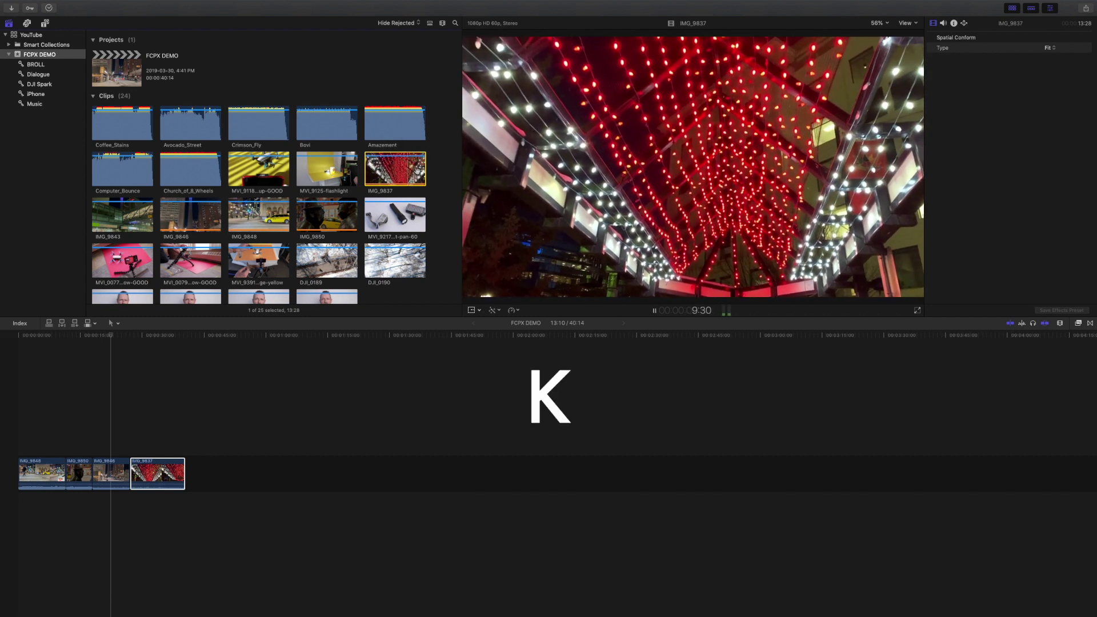
pyautogui.press('l')
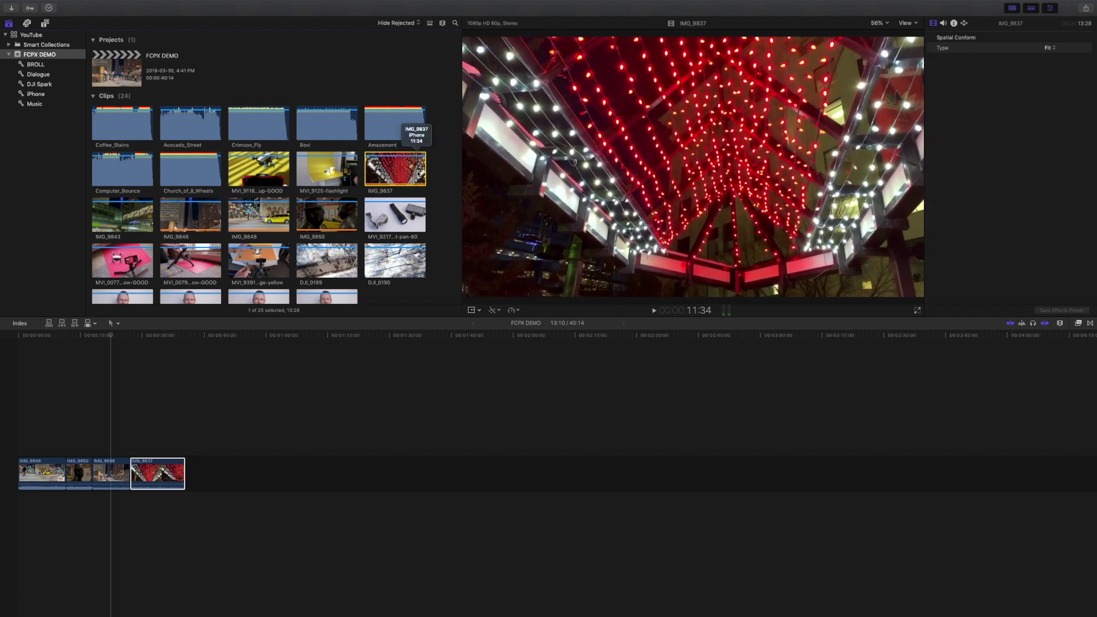
pyautogui.press('j')
pyautogui.press('j')
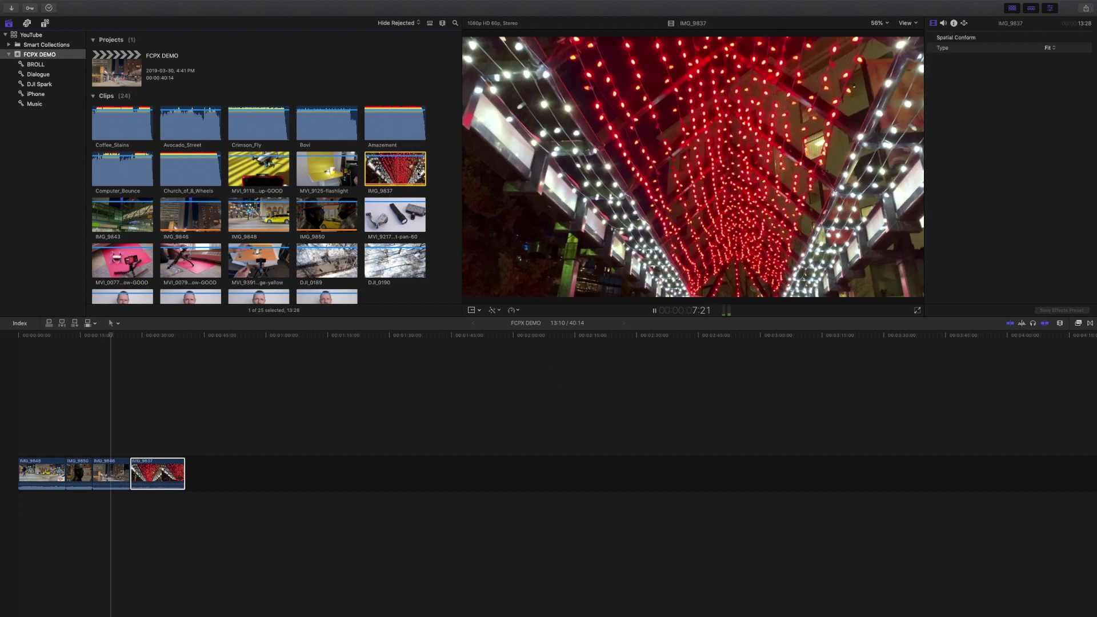
pyautogui.press('k')
pyautogui.press('l')
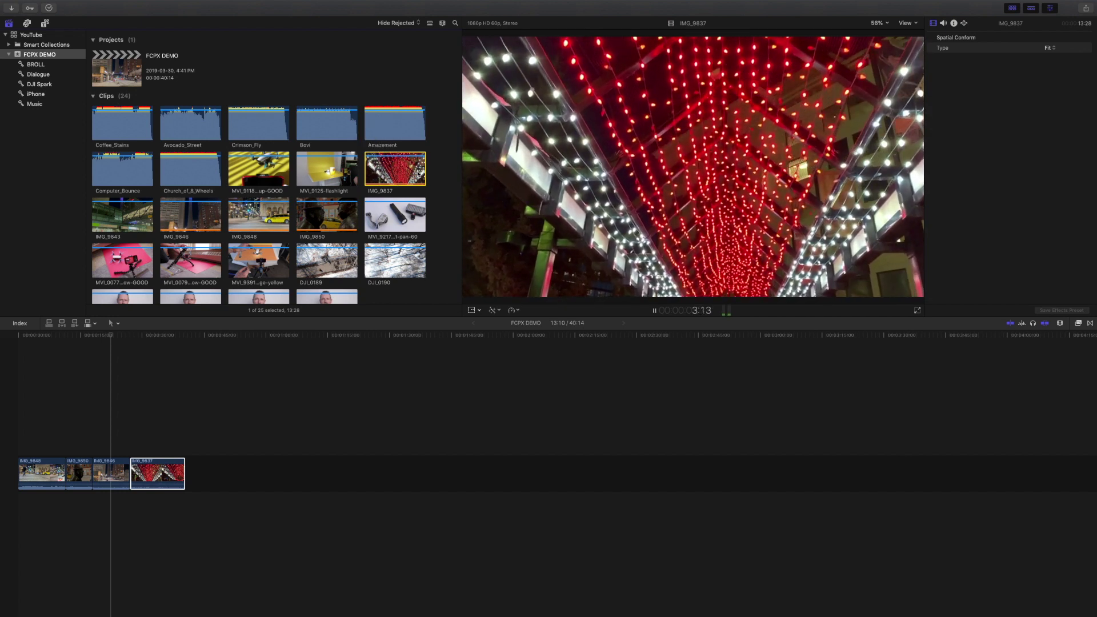
pyautogui.press('k')
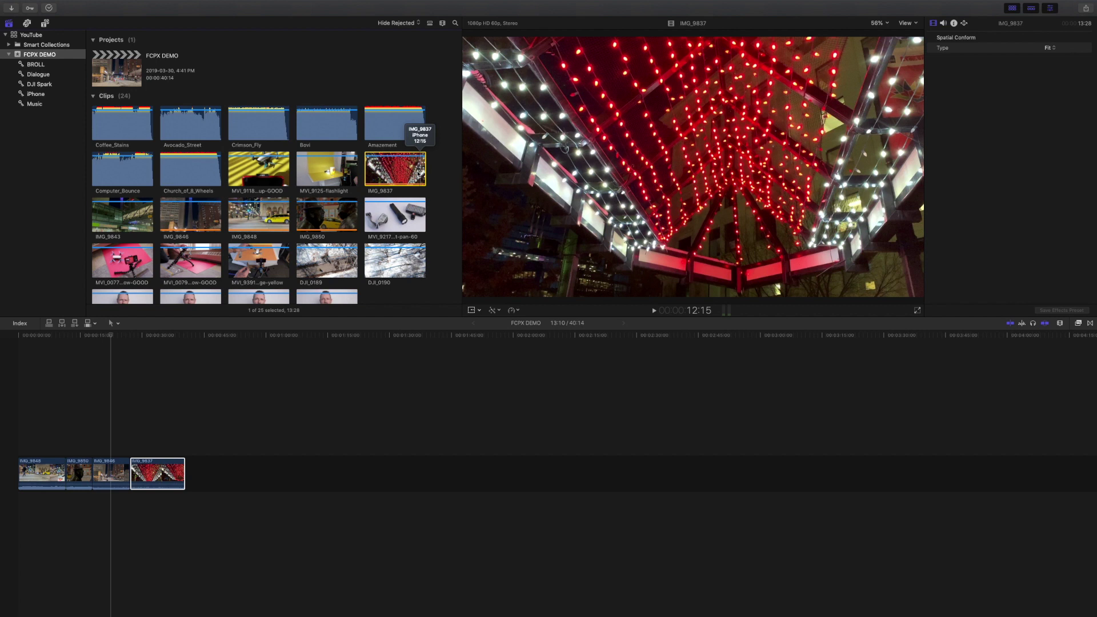
pyautogui.click(32, 335)
pyautogui.press('space')
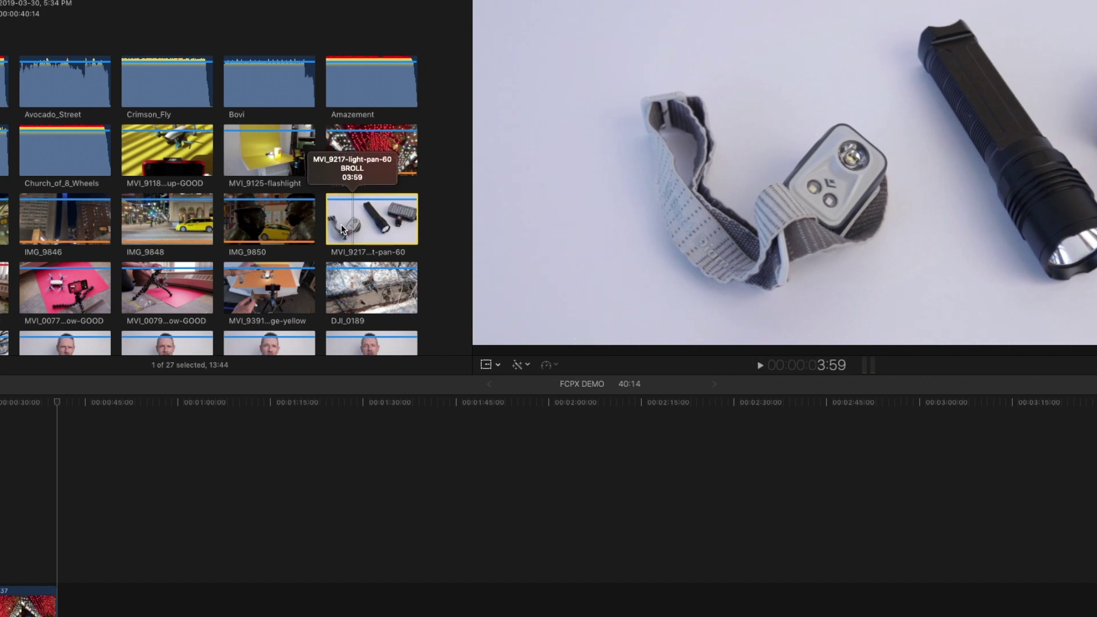
# Step: Mark MVI_9217-light-pan-60 from 3:59 to 8:50 as a favorite range
pyautogui.press('i')
pyautogui.press('space')
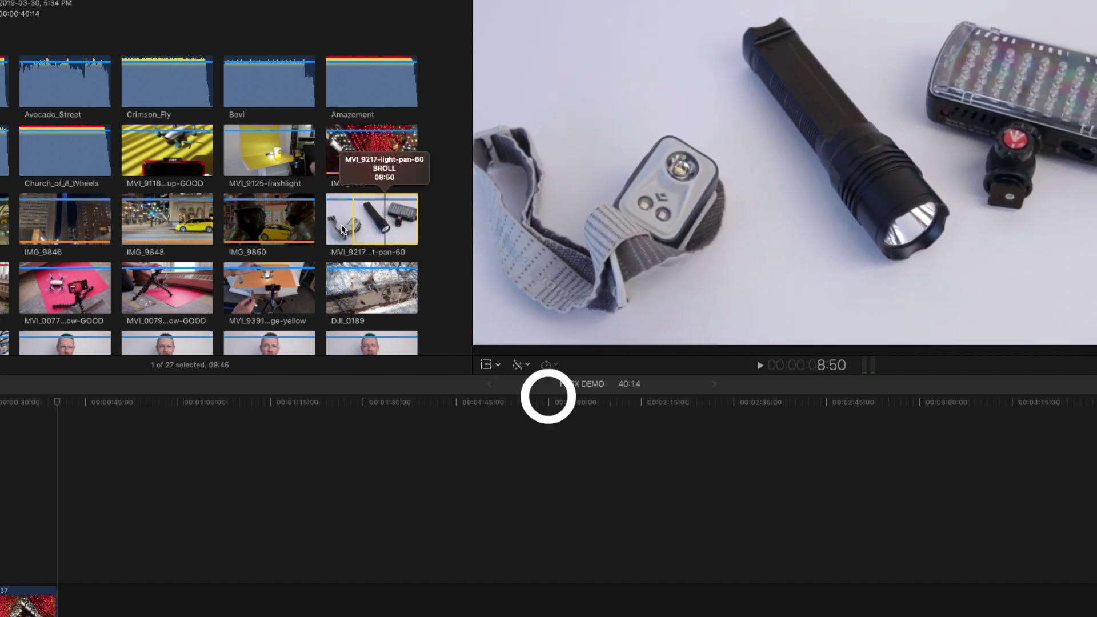
pyautogui.press('o')
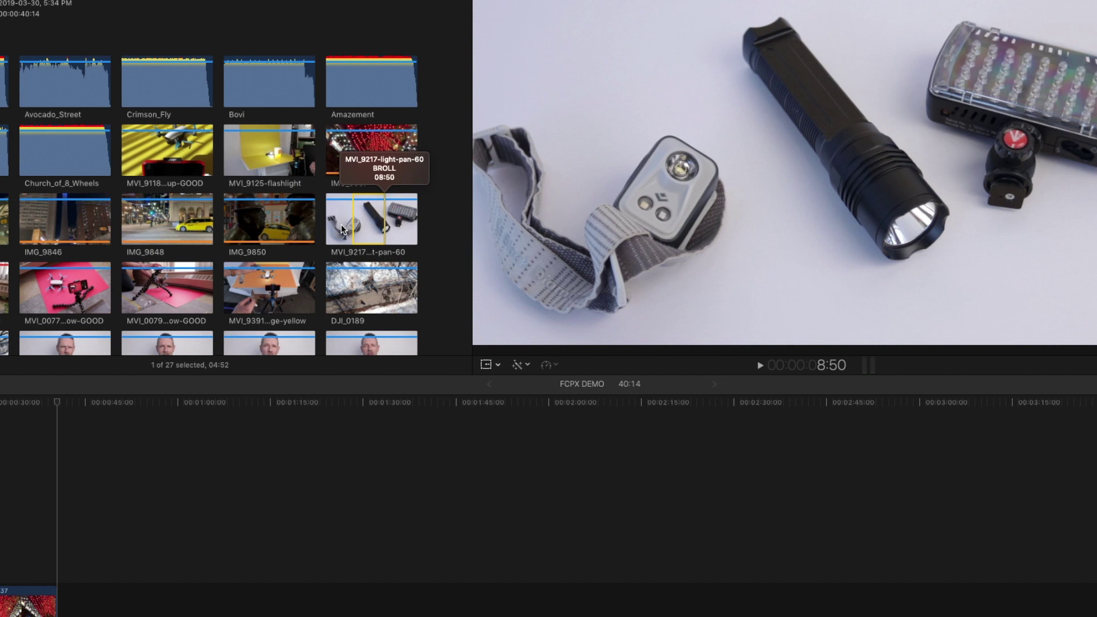
pyautogui.press('f')
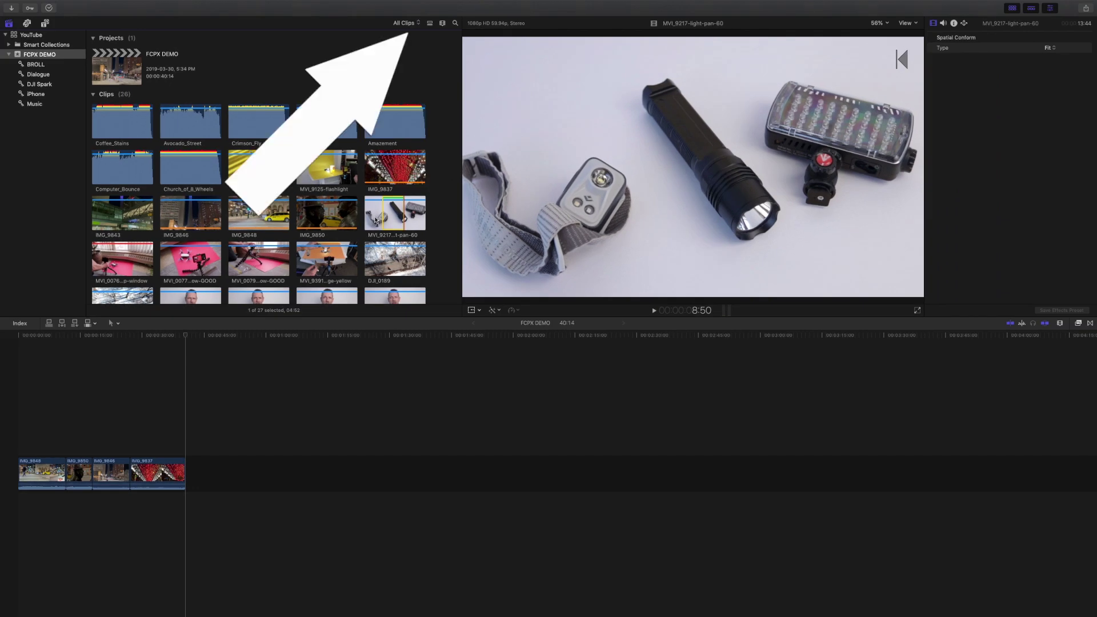
# Step: Filter the browser to Favorites and append the MVI_9217 favorite to the timeline end
pyautogui.hotkey('ctrl', 'f')
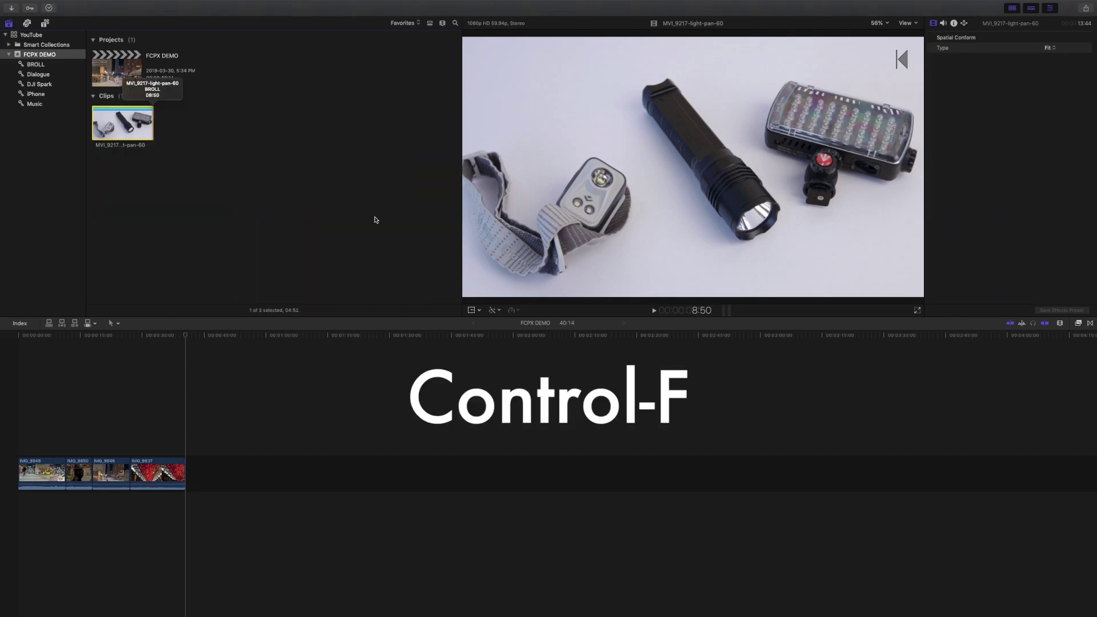
pyautogui.click(37, 66)
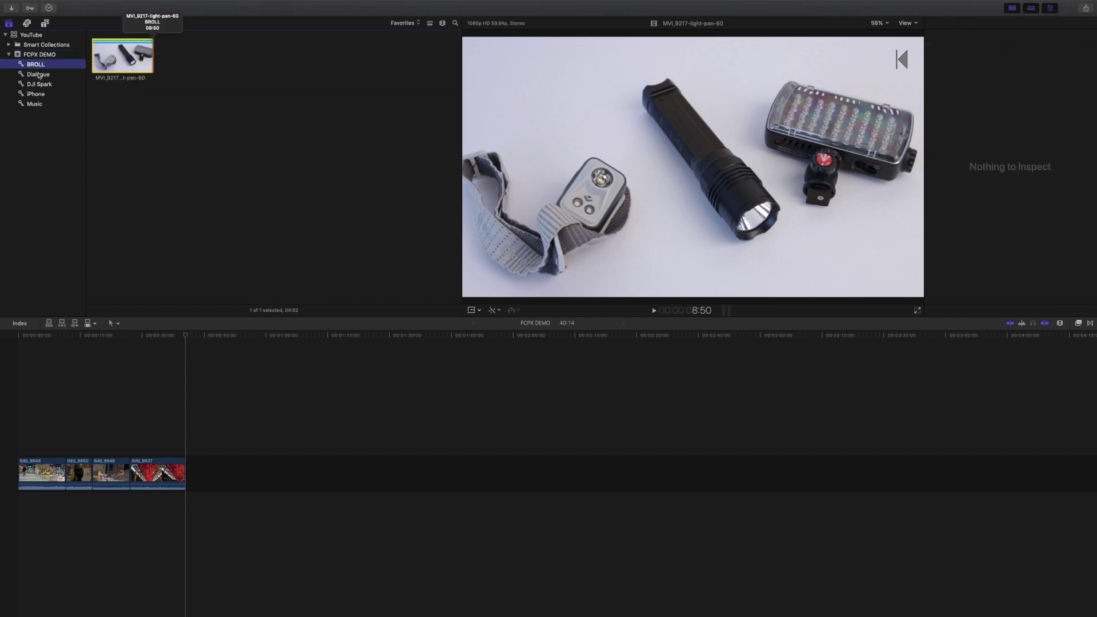
pyautogui.click(37, 76)
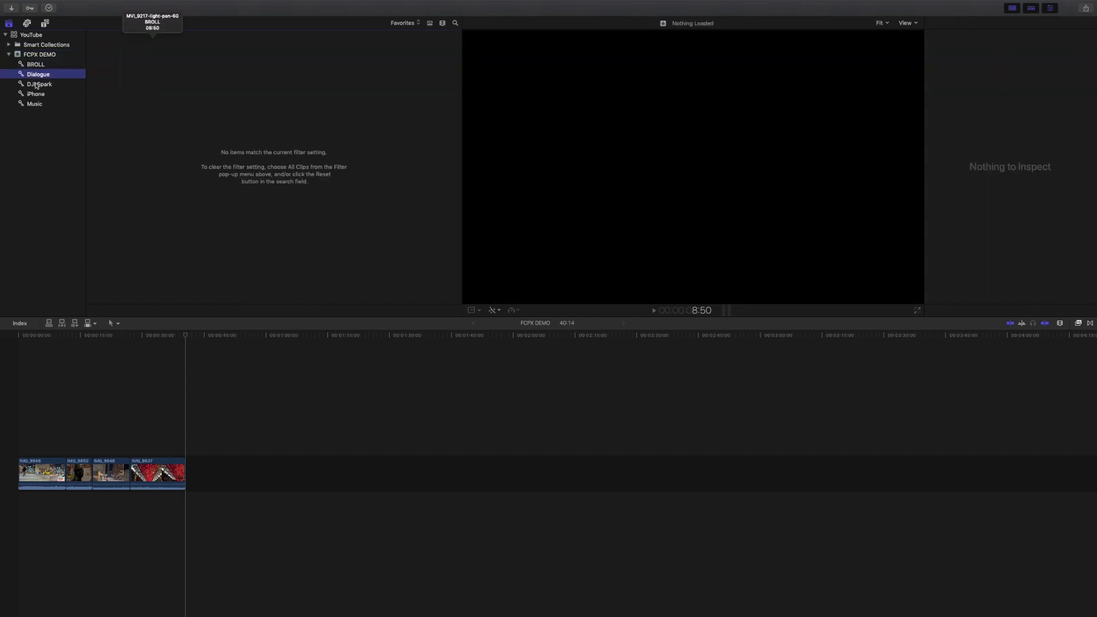
pyautogui.click(38, 86)
pyautogui.click(37, 67)
pyautogui.moveTo(127, 61); pyautogui.dragTo(194, 474)
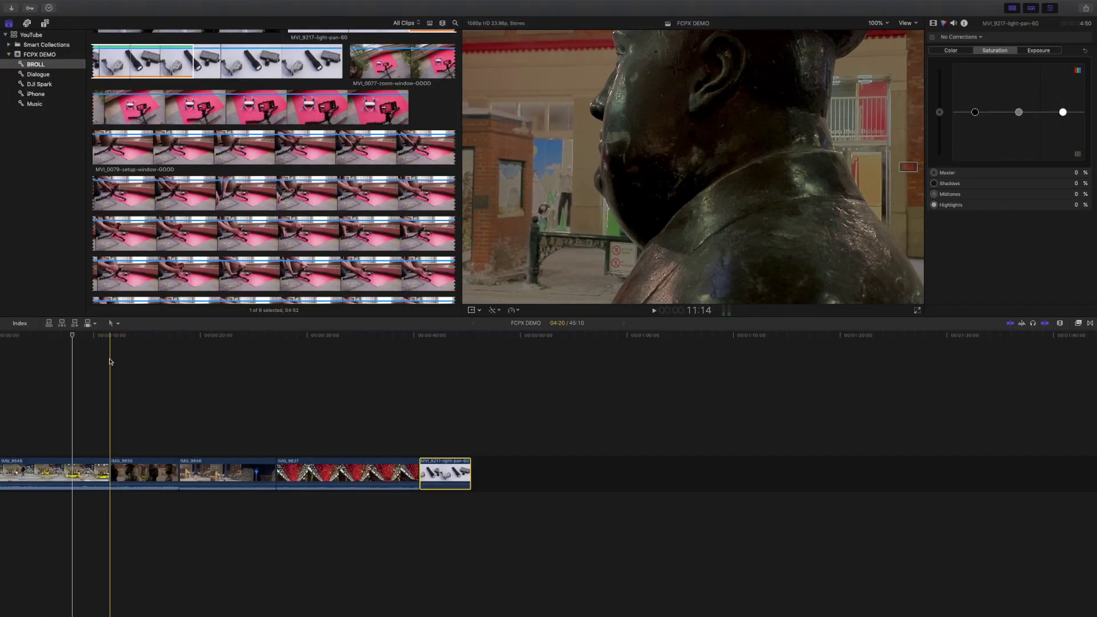
# Step: Zoom the timeline in and out, then fit the whole project with Shift-Z
pyautogui.press('super+equal')
pyautogui.press('super+equal')
pyautogui.press('super+minus')
pyautogui.press('super+minus')
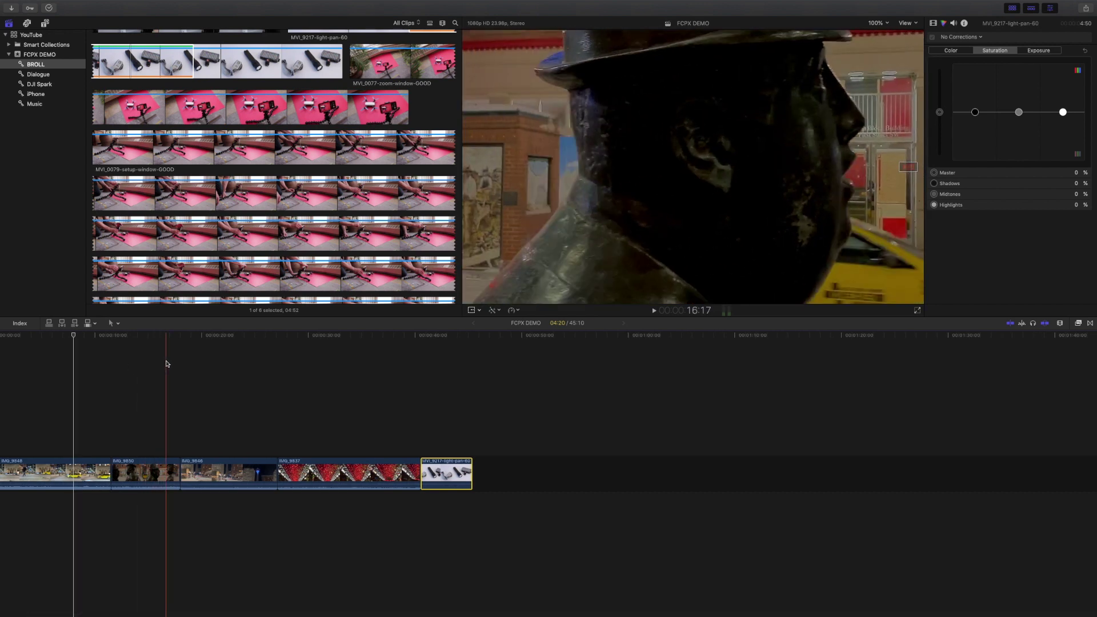
pyautogui.press('super+equal')
pyautogui.press('super+equal')
pyautogui.press('super+equal')
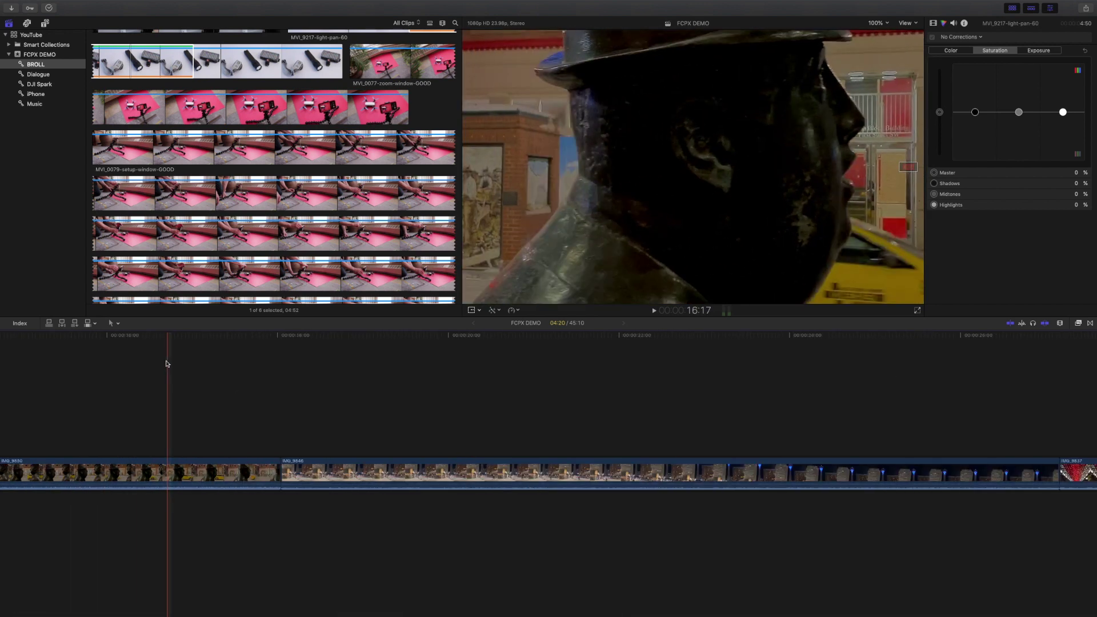
pyautogui.press('super+minus')
pyautogui.press('super+minus')
pyautogui.press('super+minus')
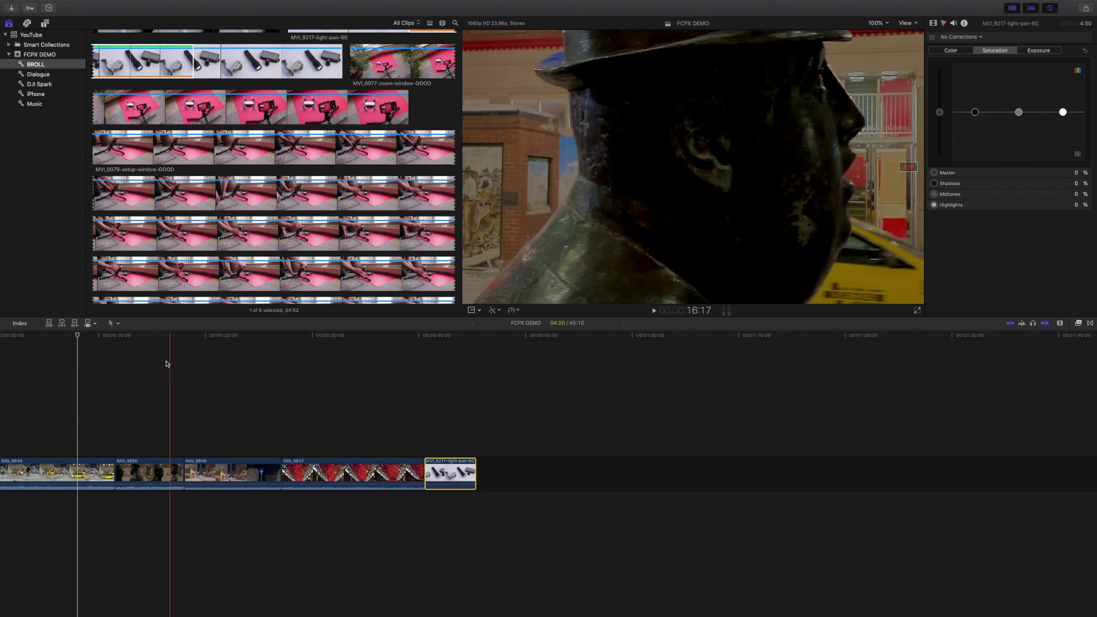
pyautogui.hotkey('shift', 'z')
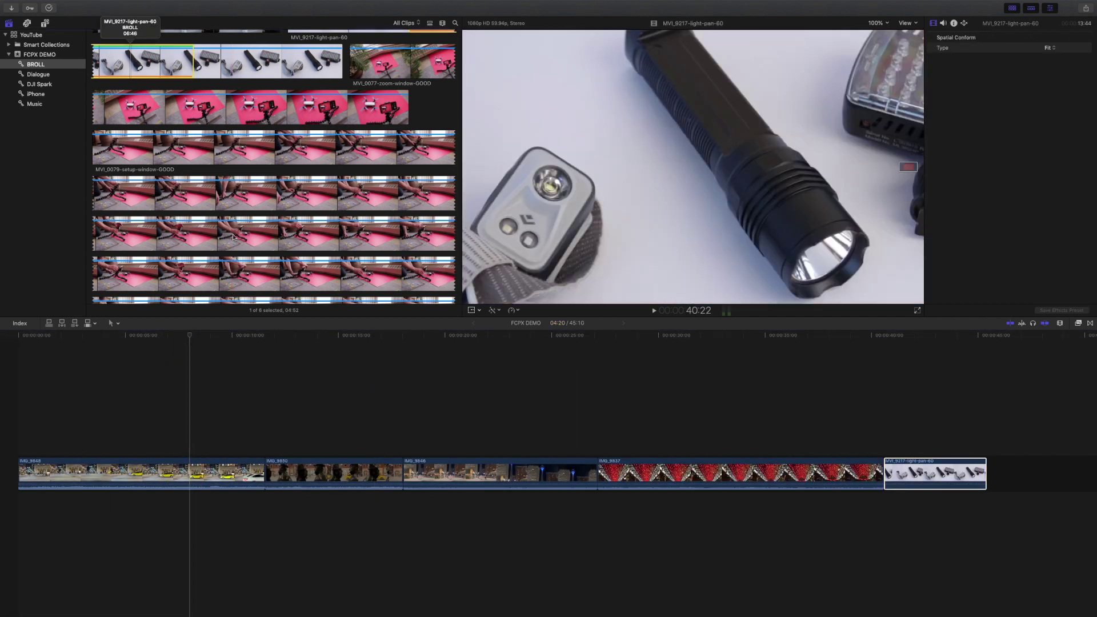
# Step: Shrink browser filmstrips to single thumbnails and fit the frame in the viewer
pyautogui.press('super+minus')
pyautogui.press('super+minus')
pyautogui.press('super+minus')
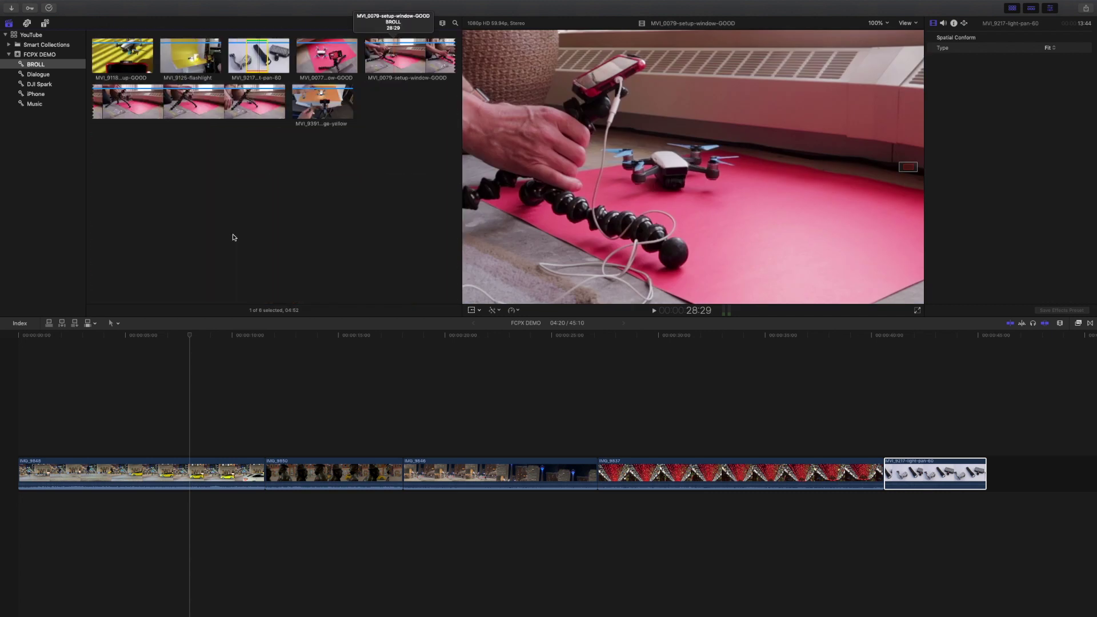
pyautogui.press('super+minus')
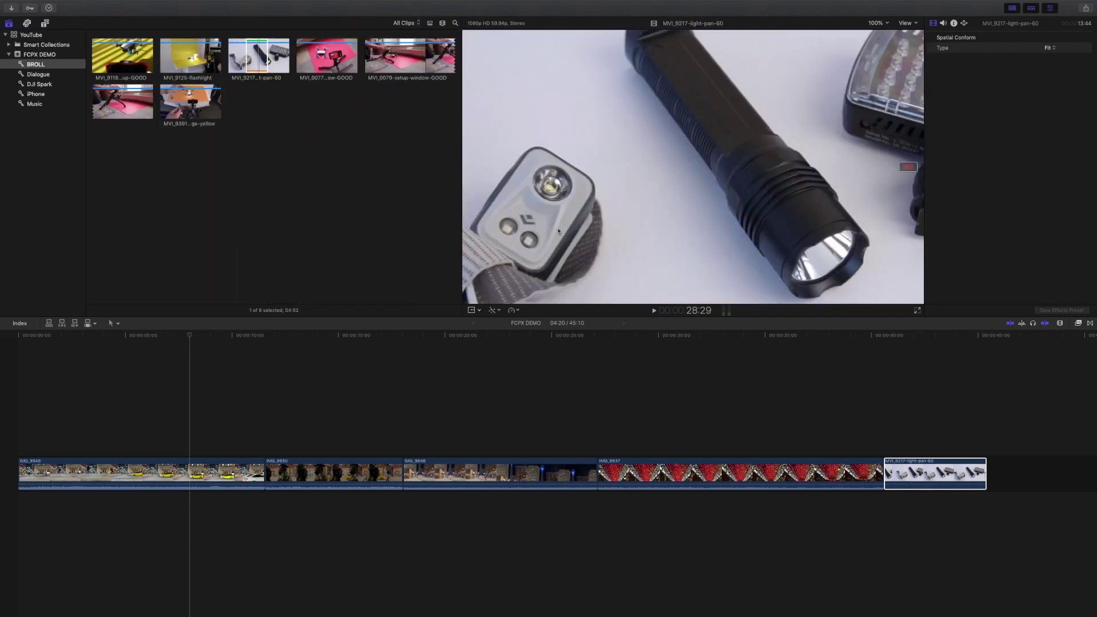
pyautogui.press('super+minus')
pyautogui.press('super+minus')
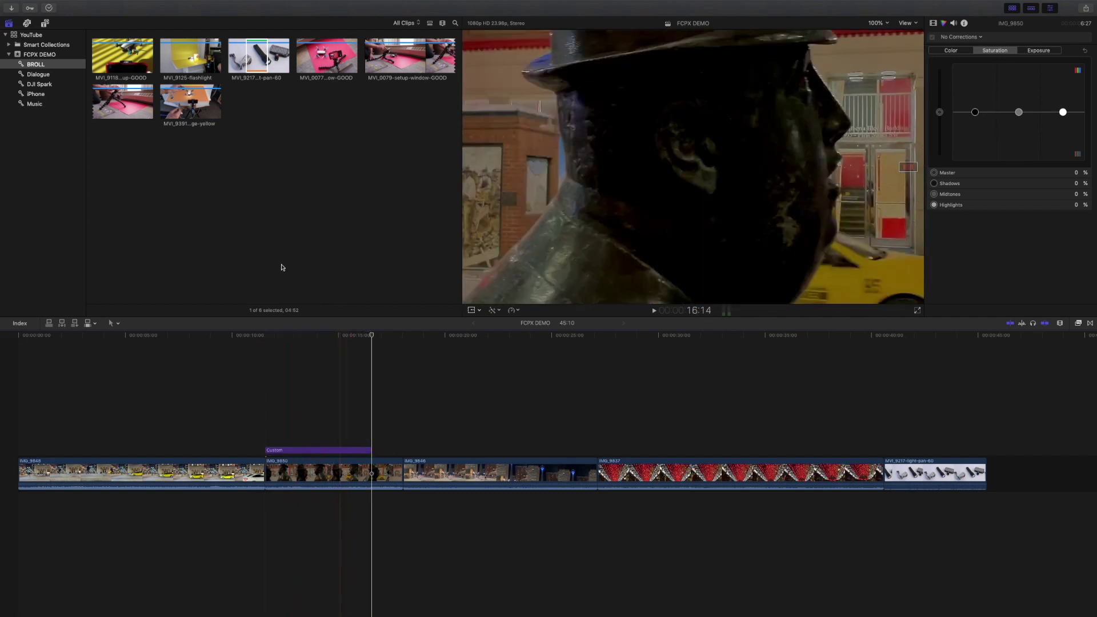
# Step: Drop a Custom title over IMG_9846 and add another over IMG_9837 with Control-T
pyautogui.click(45, 24)
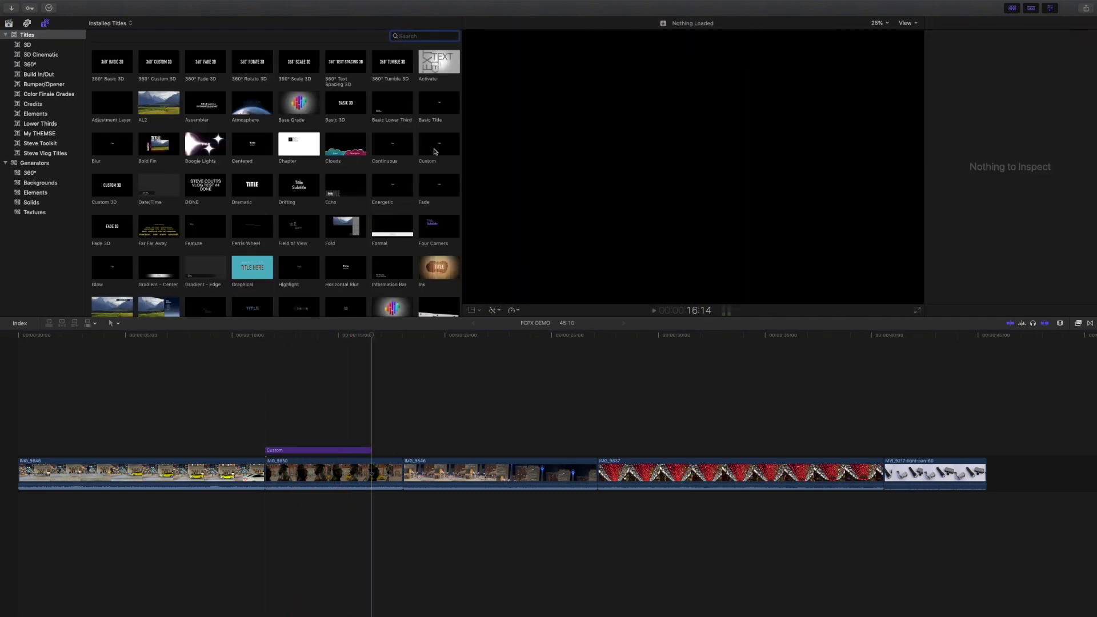
pyautogui.moveTo(438, 147); pyautogui.dragTo(404, 445)
pyautogui.click(573, 409)
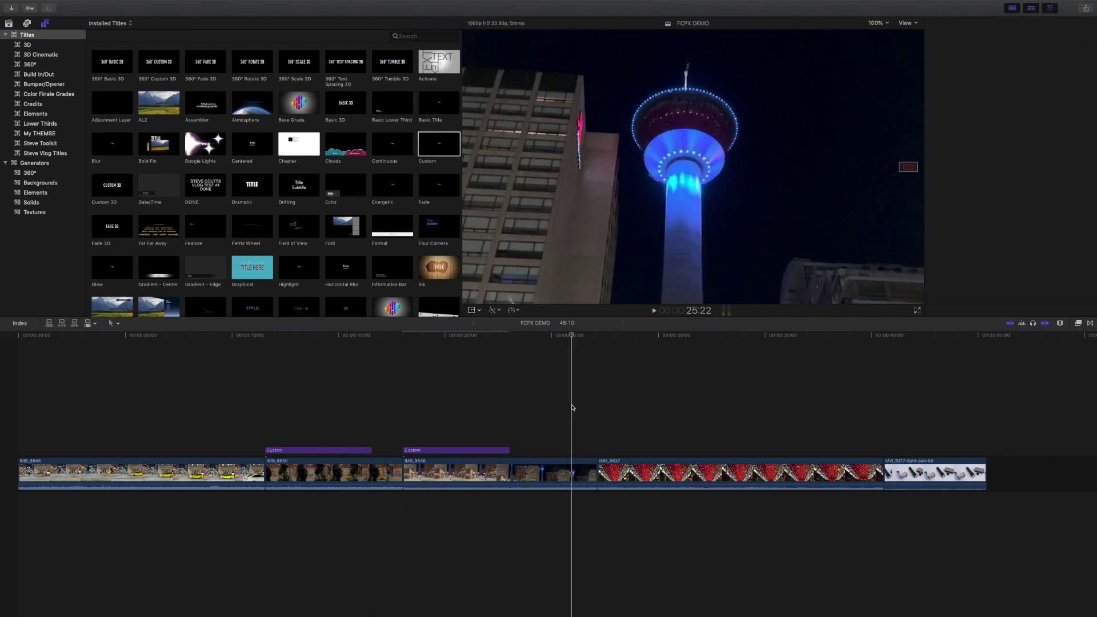
pyautogui.hotkey('ctrl', 't')
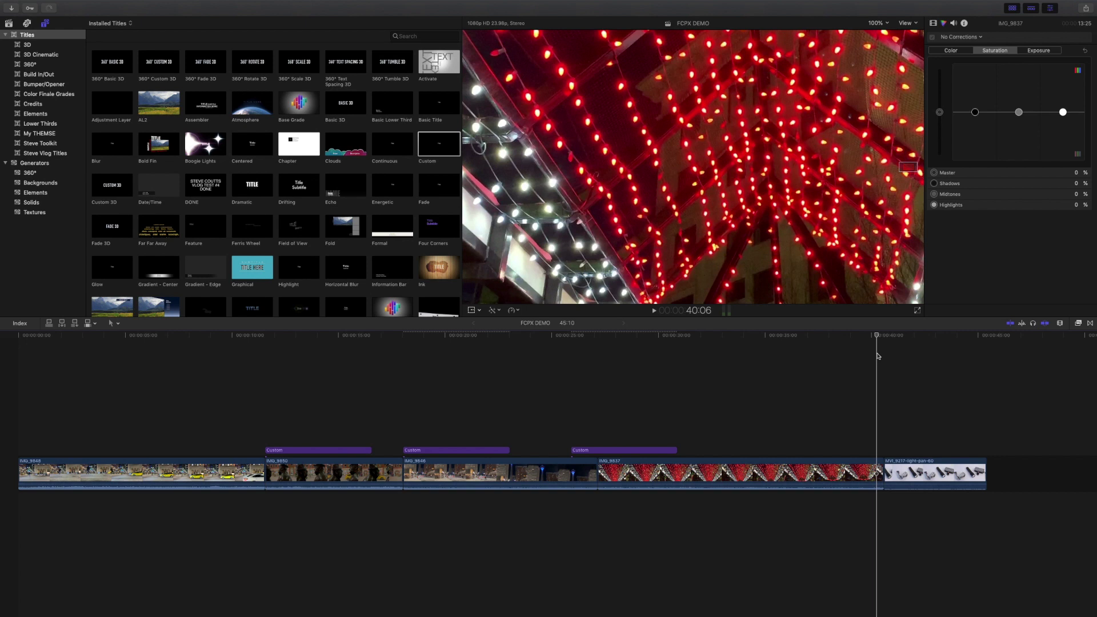
# Step: Set Custom as the default title from its thumbnail's context menu
pyautogui.rightClick(433, 151)
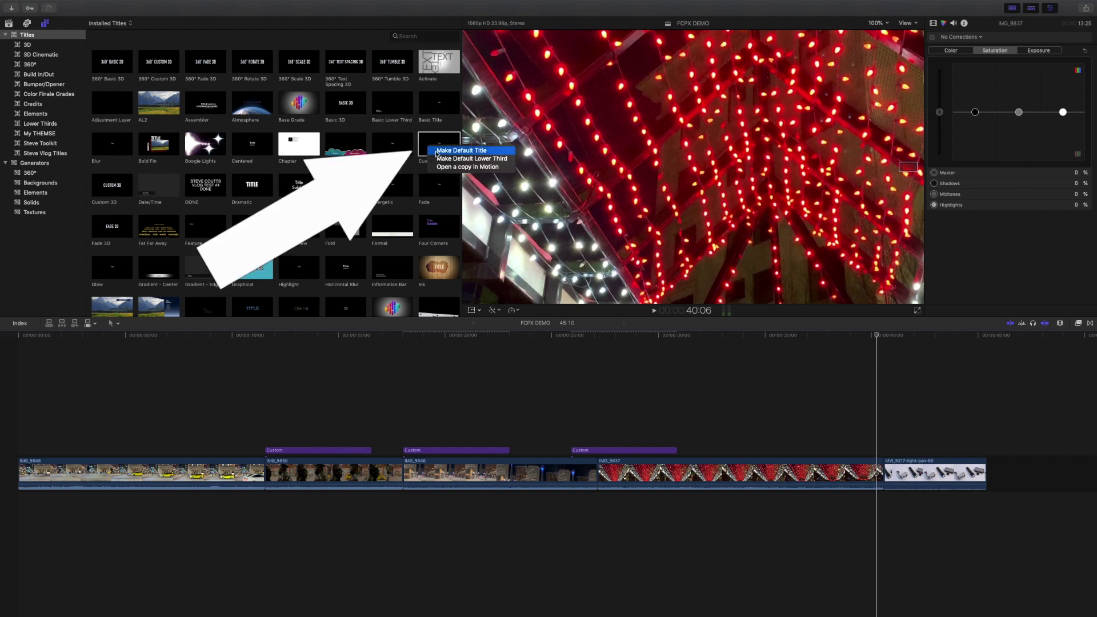
pyautogui.click(436, 152)
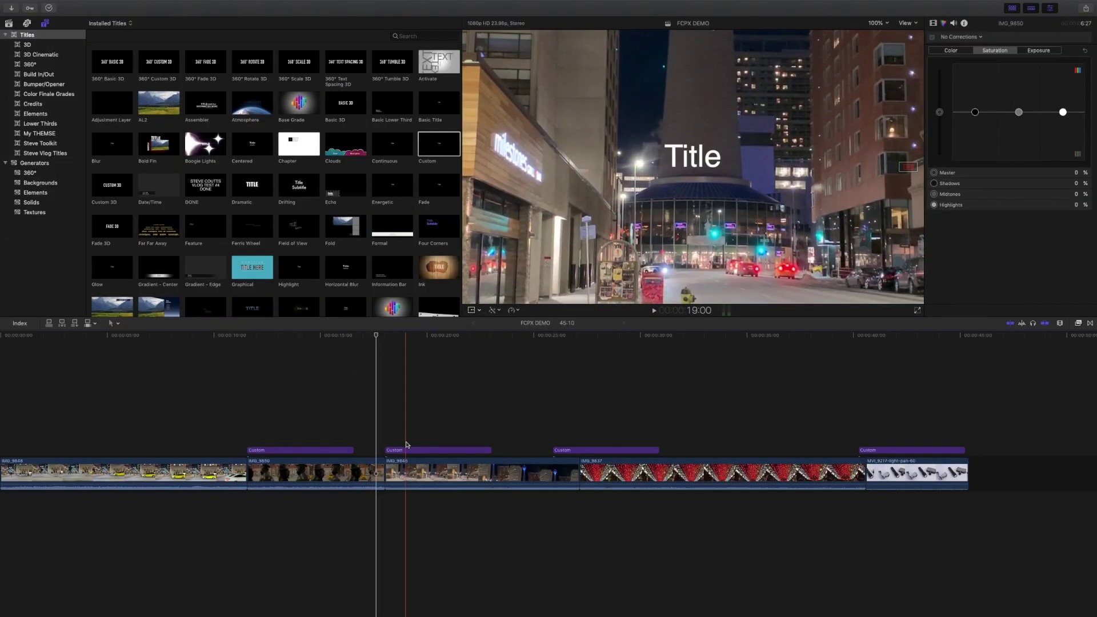
# Step: Trim the second Custom title to 2 seconds
pyautogui.click(407, 451)
pyautogui.hotkey('ctrl', 'd')
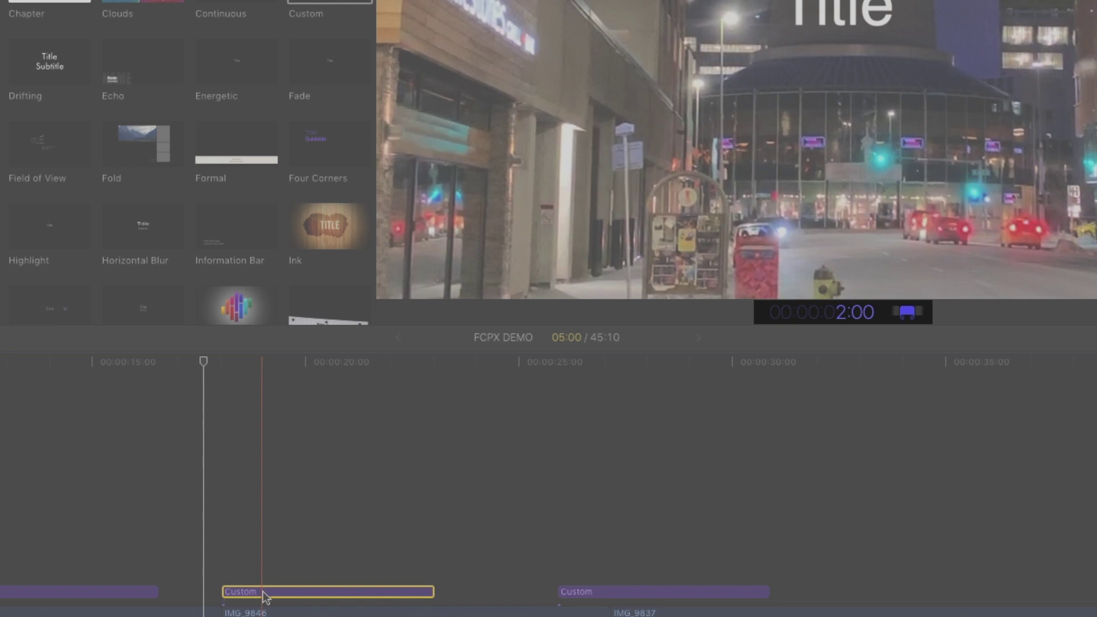
pyautogui.press('Return')
# Step: Trim the third Custom title to 12 frames
pyautogui.click(647, 594)
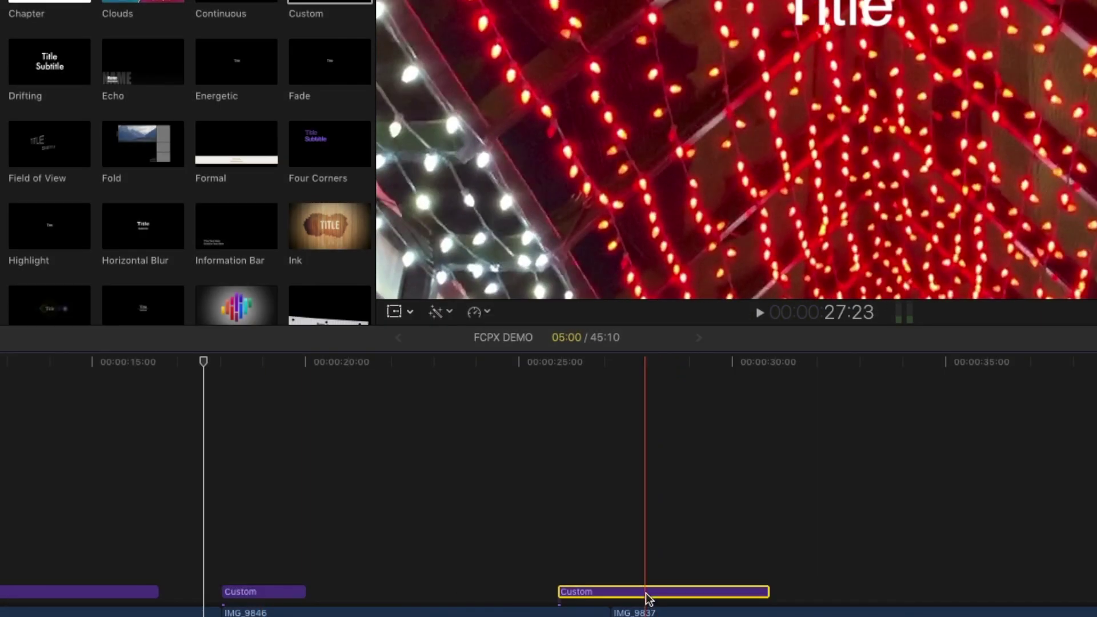
pyautogui.hotkey('ctrl', 'd')
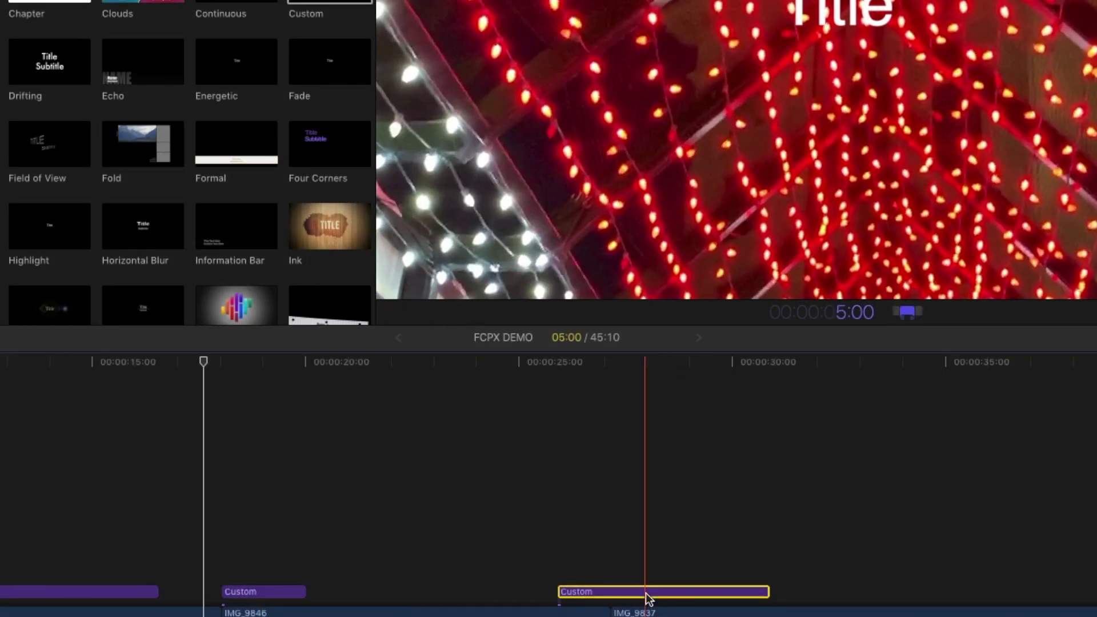
pyautogui.write('12')
pyautogui.press('Return')
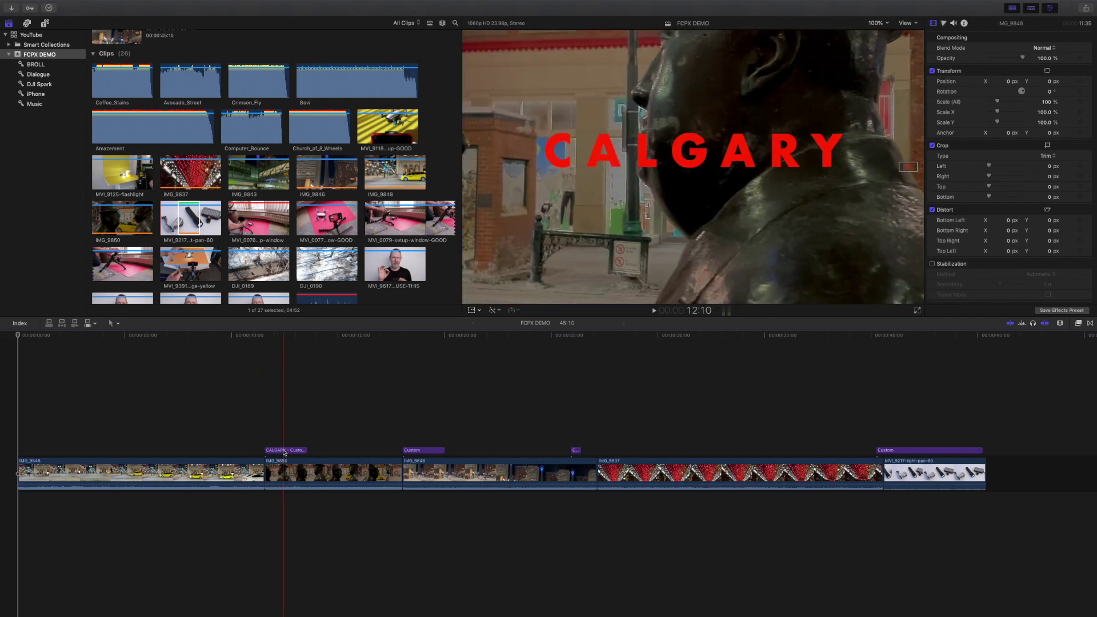
# Step: Copy the CALGARY title to the timeline start, then duplicate the three titles further right
pyautogui.moveTo(284, 451); pyautogui.dragTo(35, 439)
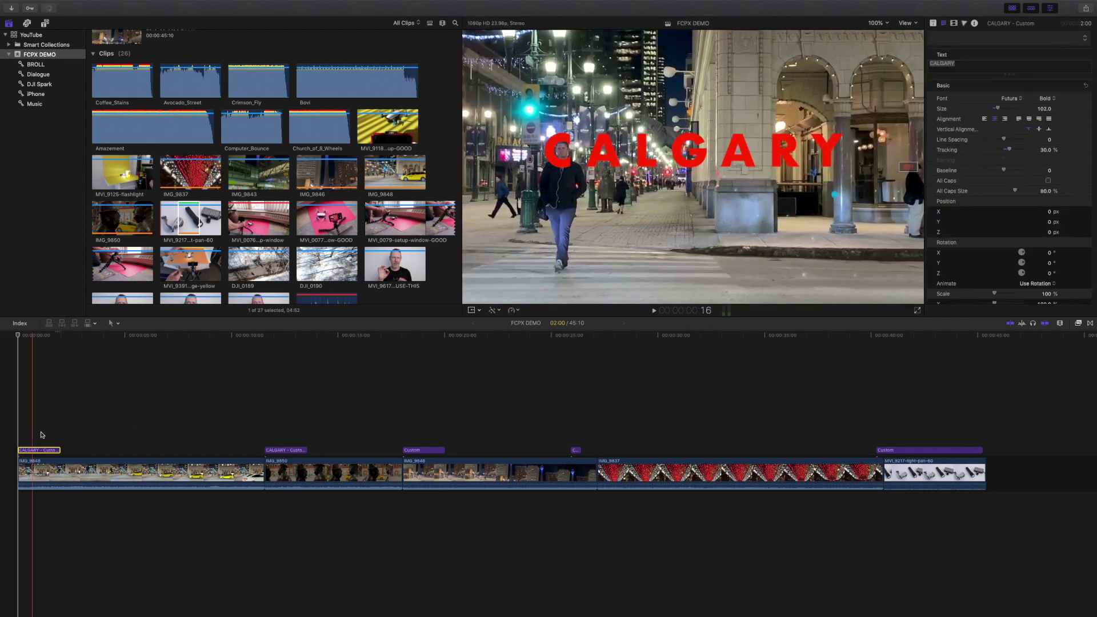
pyautogui.moveTo(255, 411); pyautogui.dragTo(580, 453)
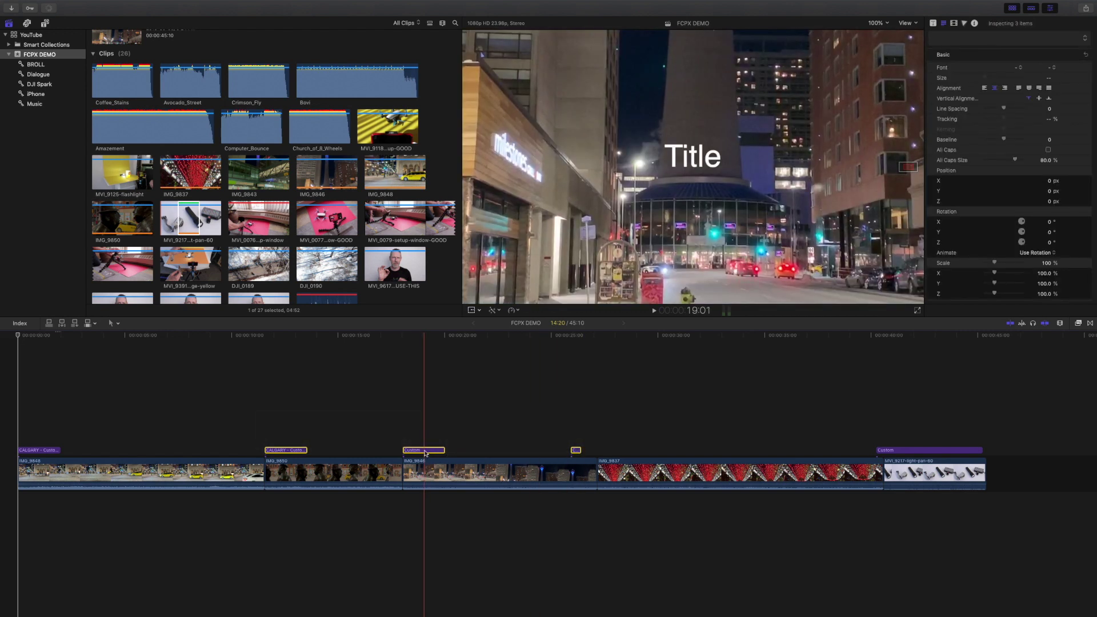
pyautogui.moveTo(425, 442); pyautogui.dragTo(554, 400)
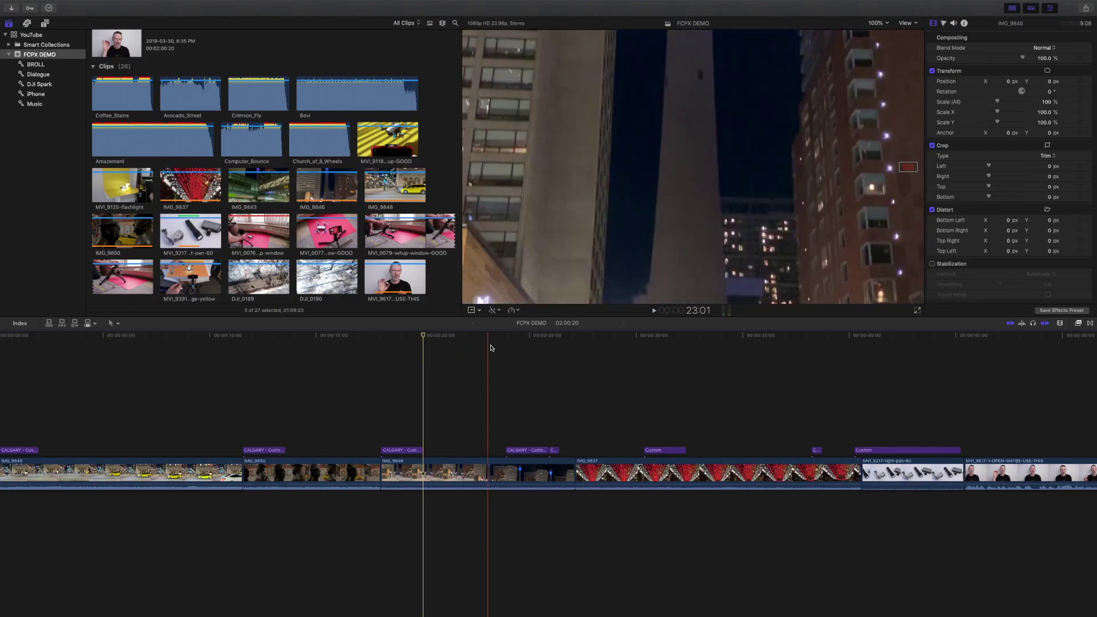
# Step: Add an 'Add voice over' to-do marker at the start of IMG_9837
pyautogui.click(574, 348)
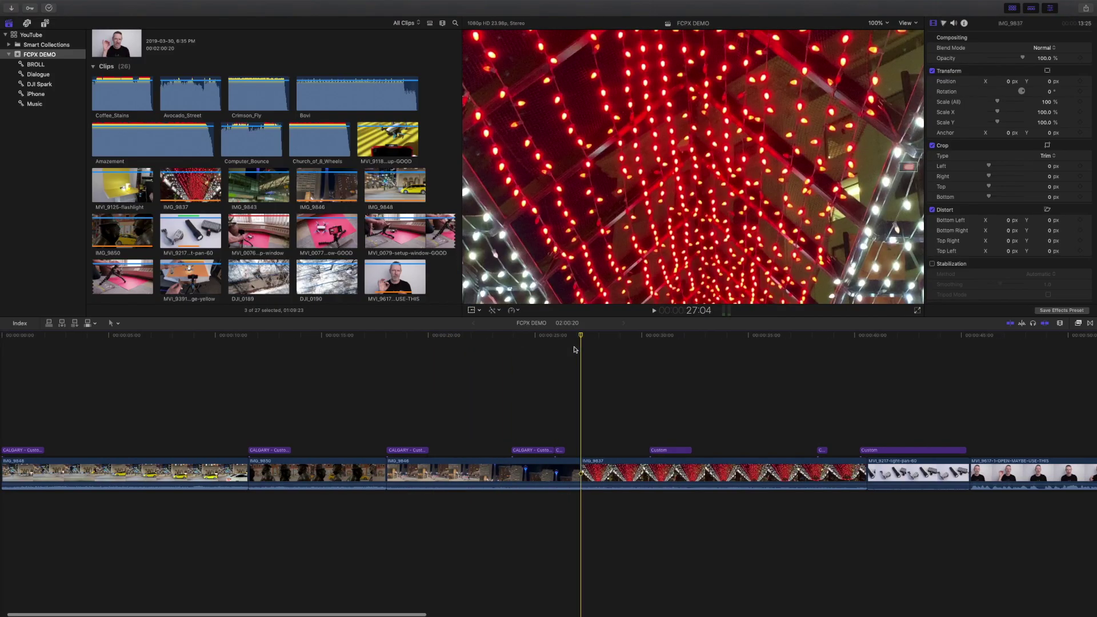
pyautogui.press('m')
pyautogui.press('m')
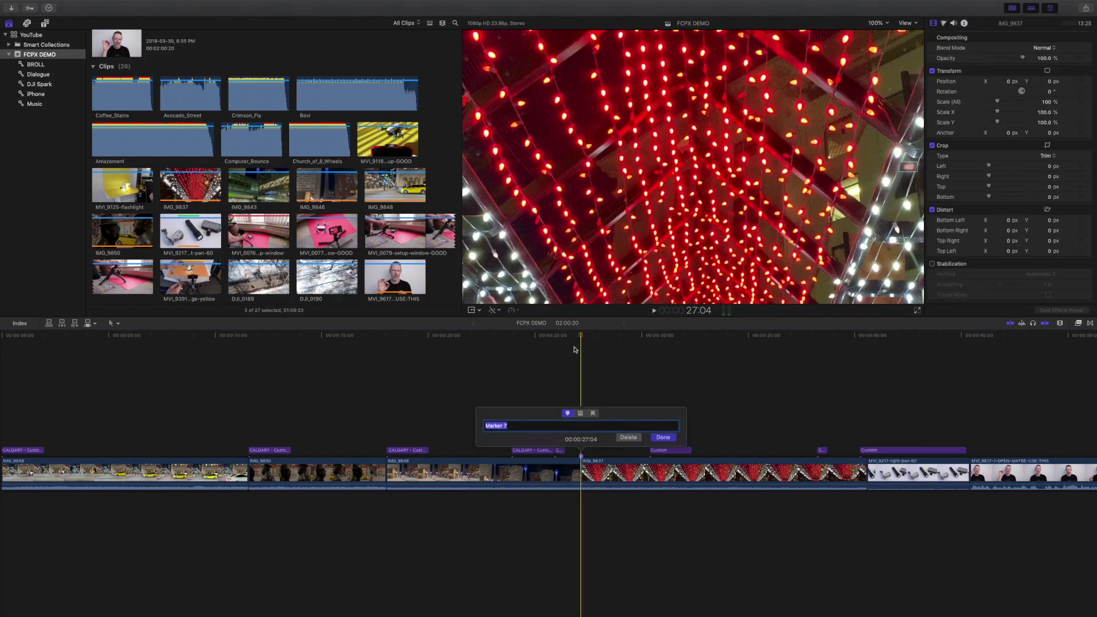
pyautogui.write('A')
pyautogui.write('dd voice over')
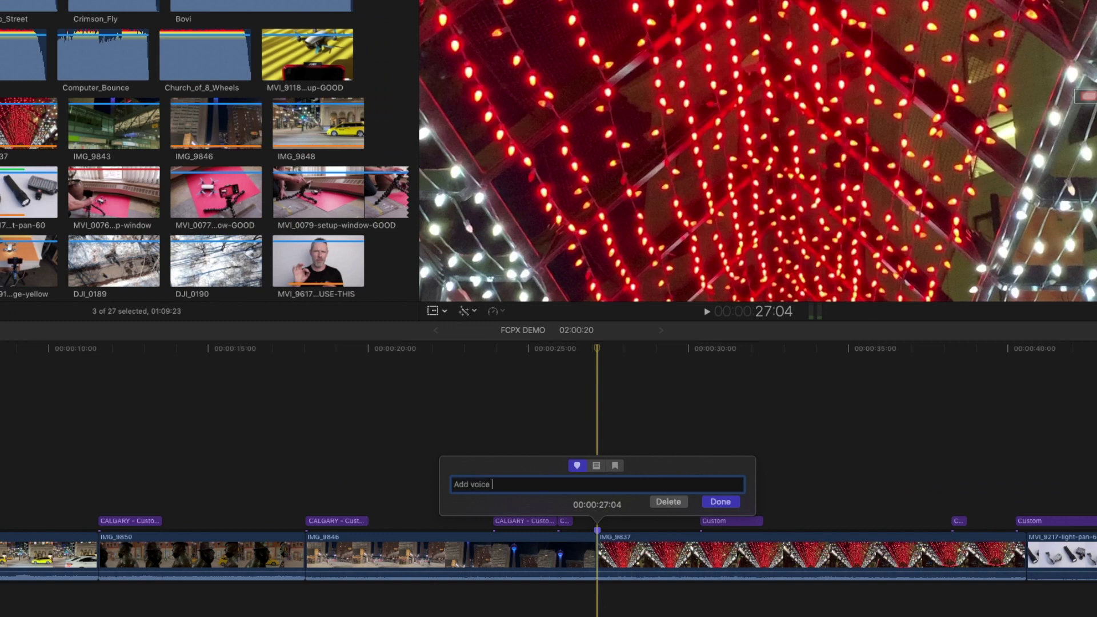
pyautogui.click(596, 466)
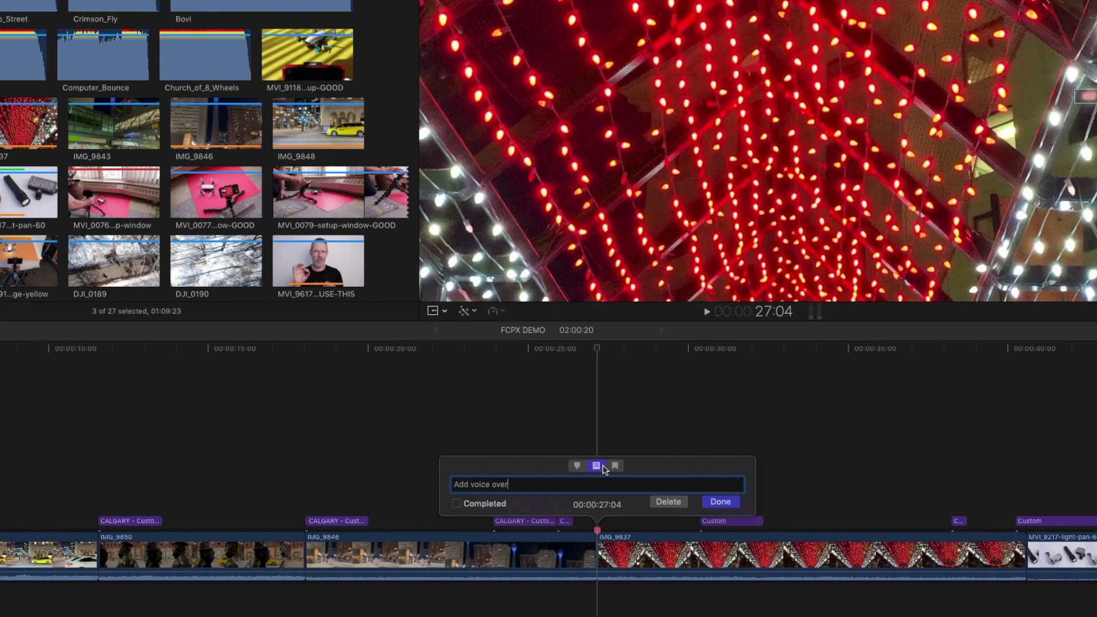
pyautogui.press('Return')
pyautogui.click(88, 440)
# Step: Add a second 'add voice over' to-do marker at 11:14, the start of IMG_9850
pyautogui.click(100, 436)
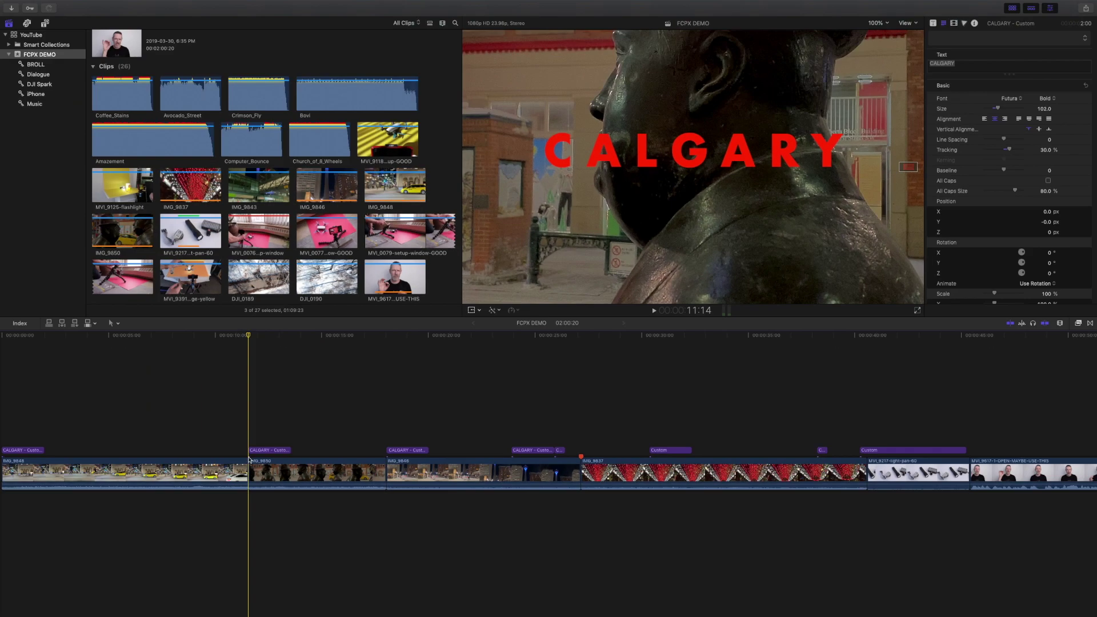
pyautogui.hotkey('alt', 'm')
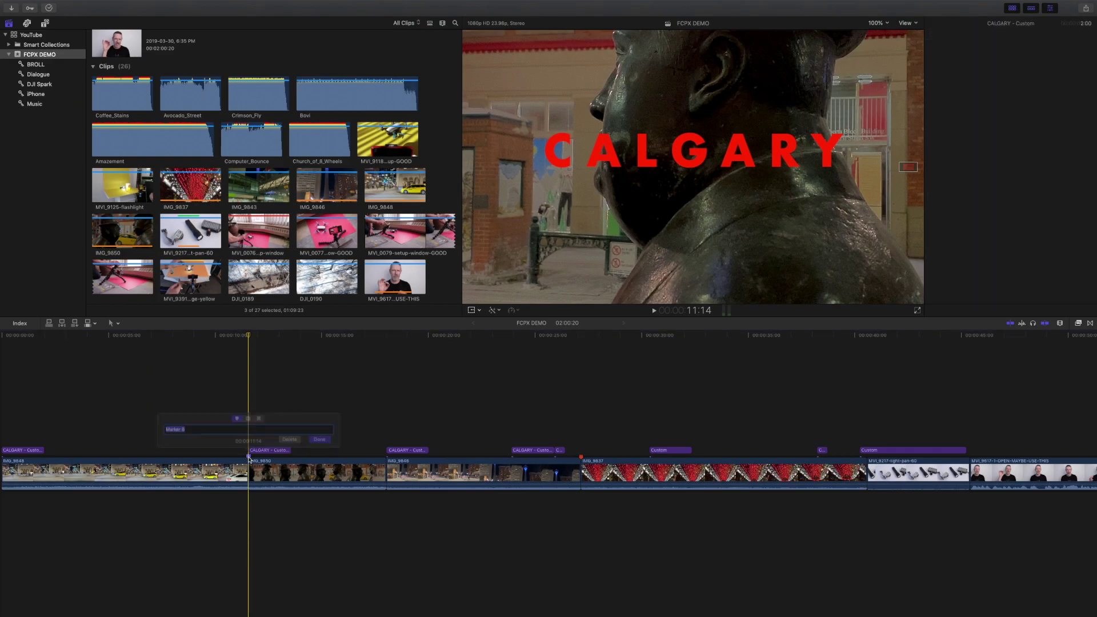
pyautogui.write('add voice over')
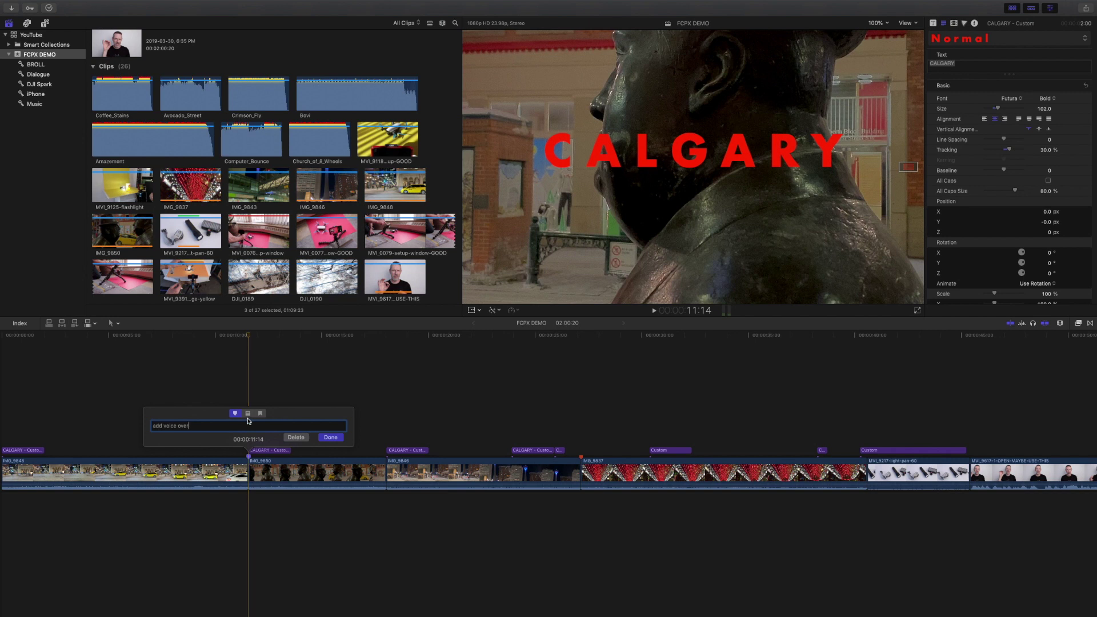
pyautogui.click(247, 413)
pyautogui.click(334, 438)
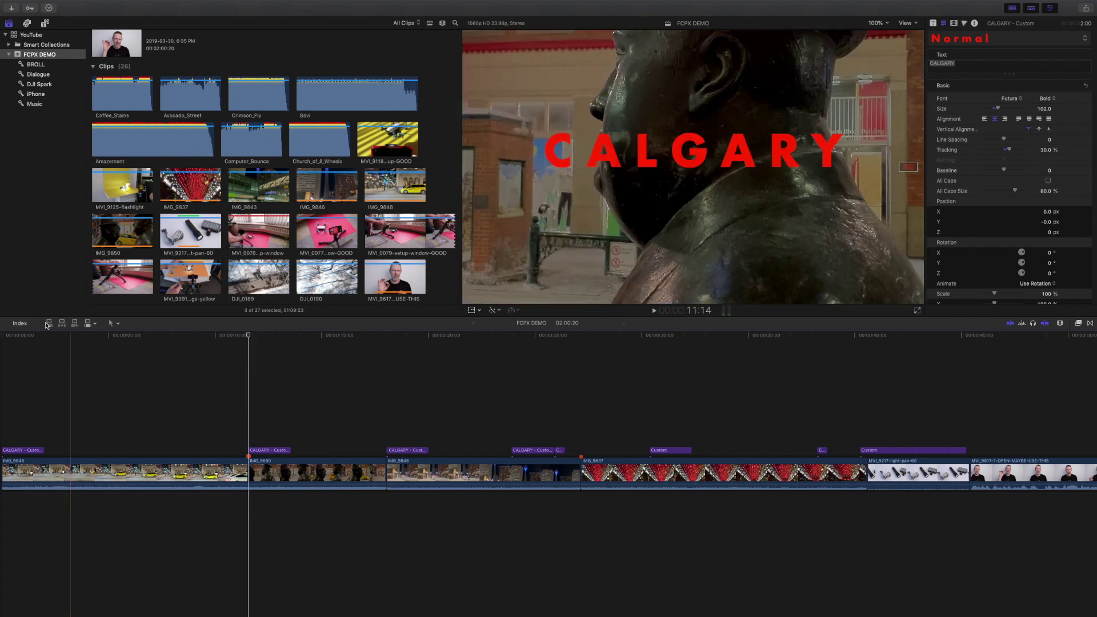
# Step: Filter the timeline index's Tags list to To Do markers and jump to 'Add voice over' at 27:04
pyautogui.click(20, 323)
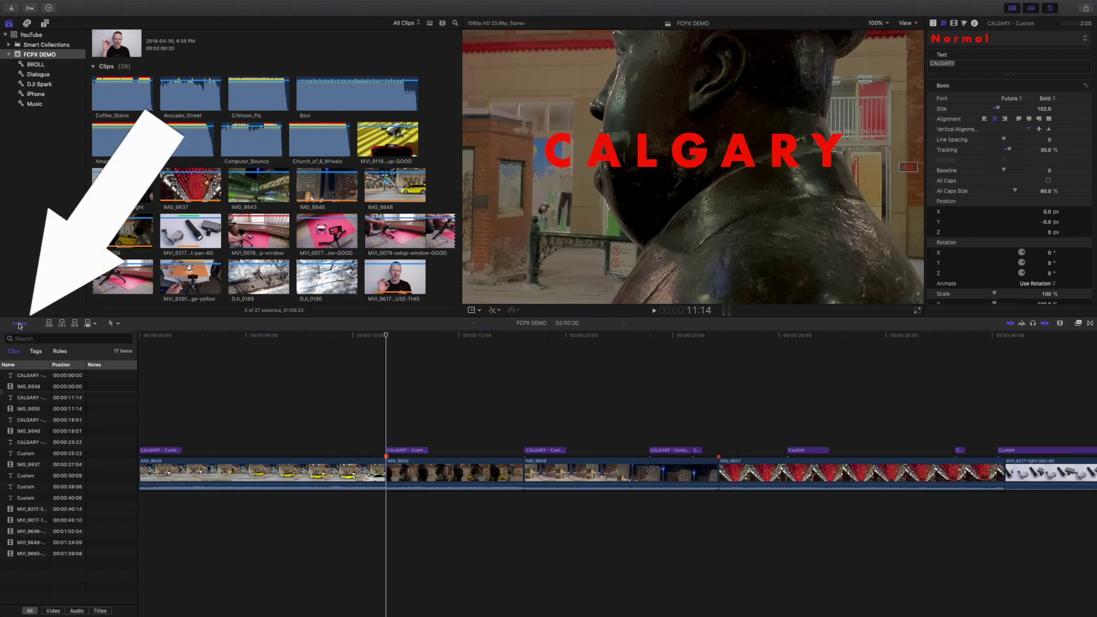
pyautogui.click(34, 352)
pyautogui.click(86, 610)
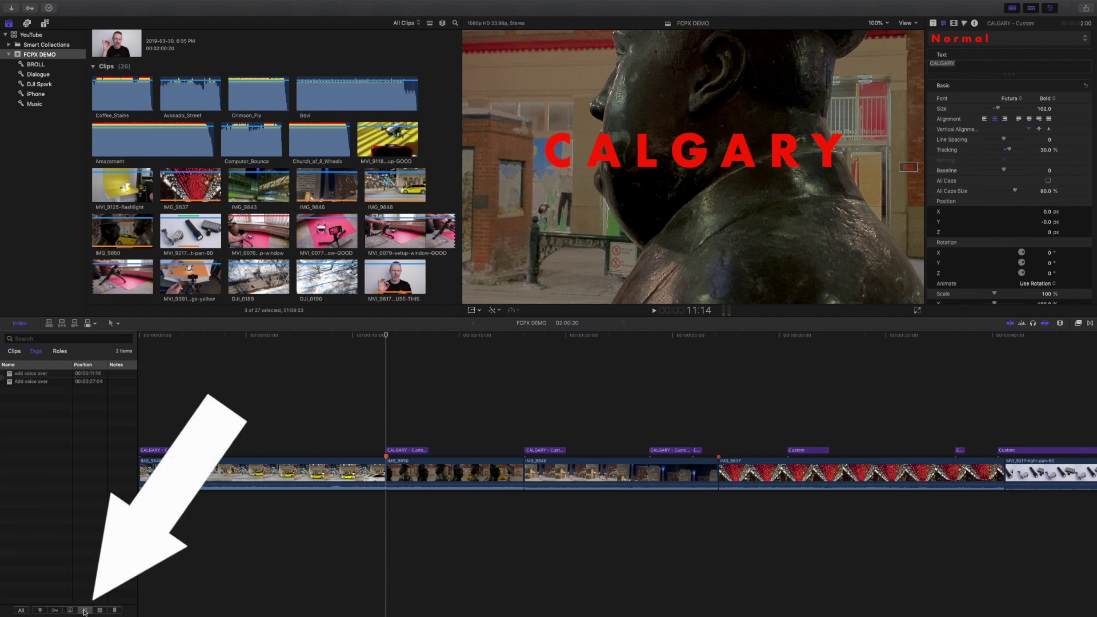
pyautogui.click(30, 382)
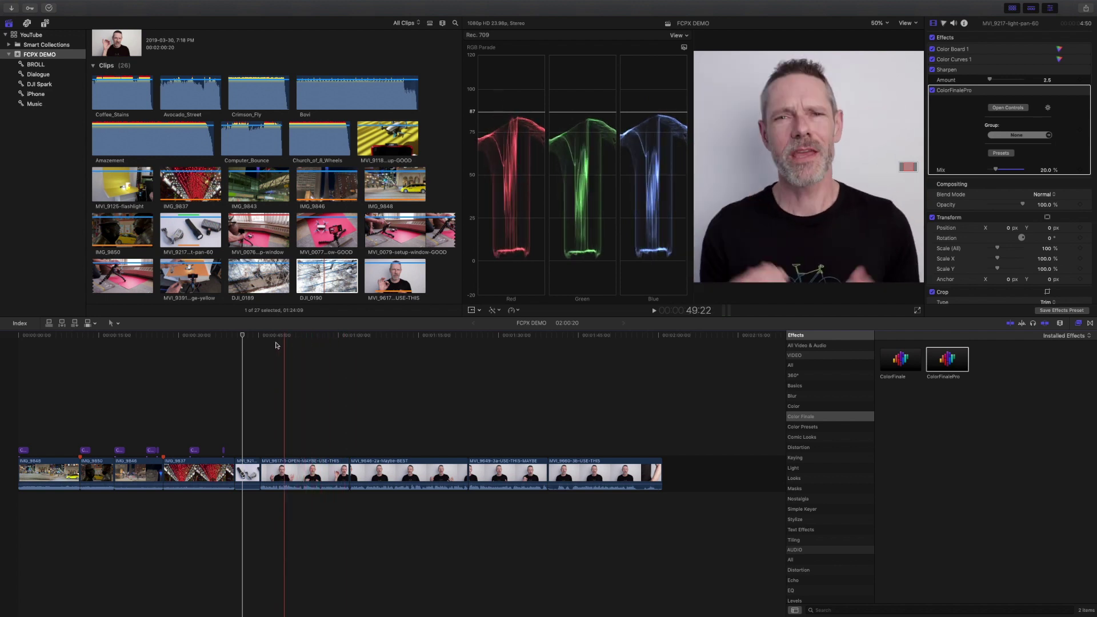
# Step: Copy MVI_9217 and paste its Color Board, Color Curves, Sharpen and ColorFinalePro effects onto the four talking-head clips
pyautogui.click(254, 470)
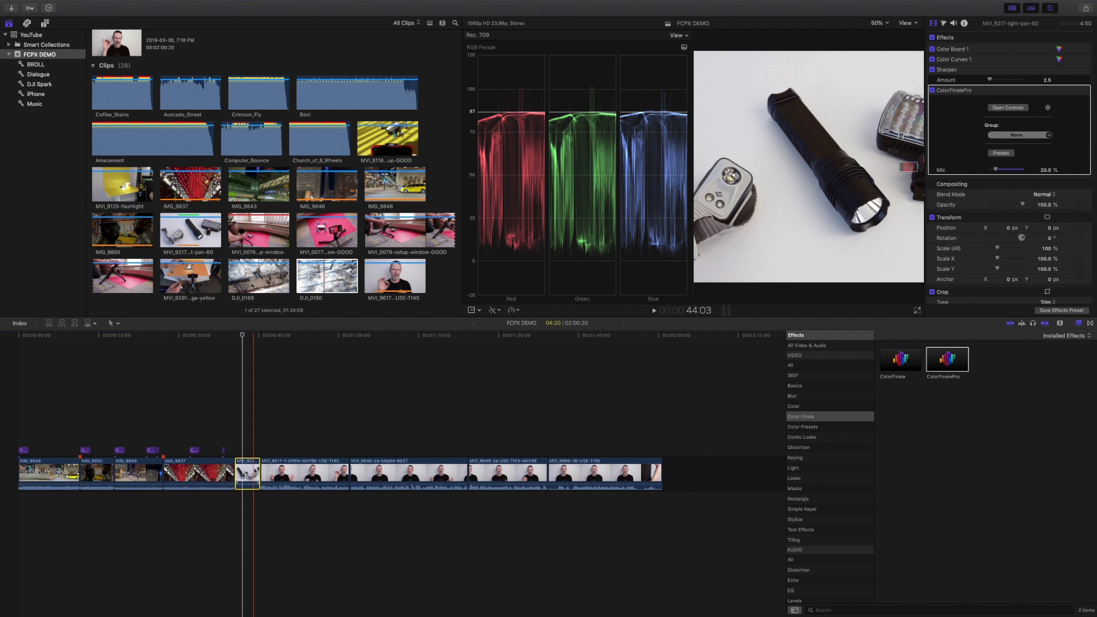
pyautogui.press('super+c')
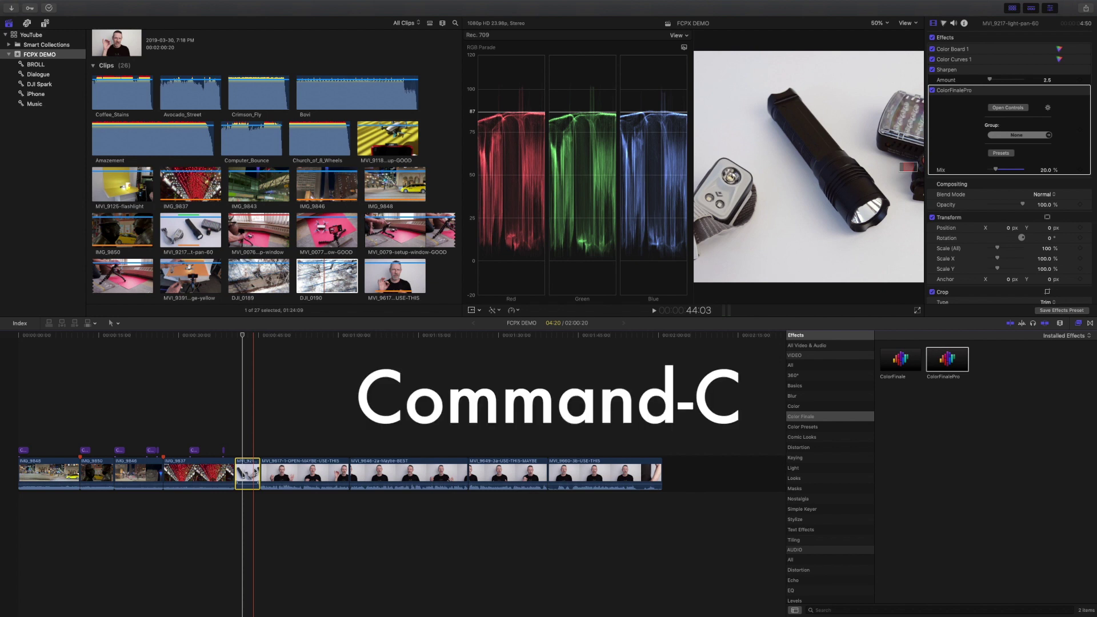
pyautogui.moveTo(292, 406); pyautogui.dragTo(603, 498)
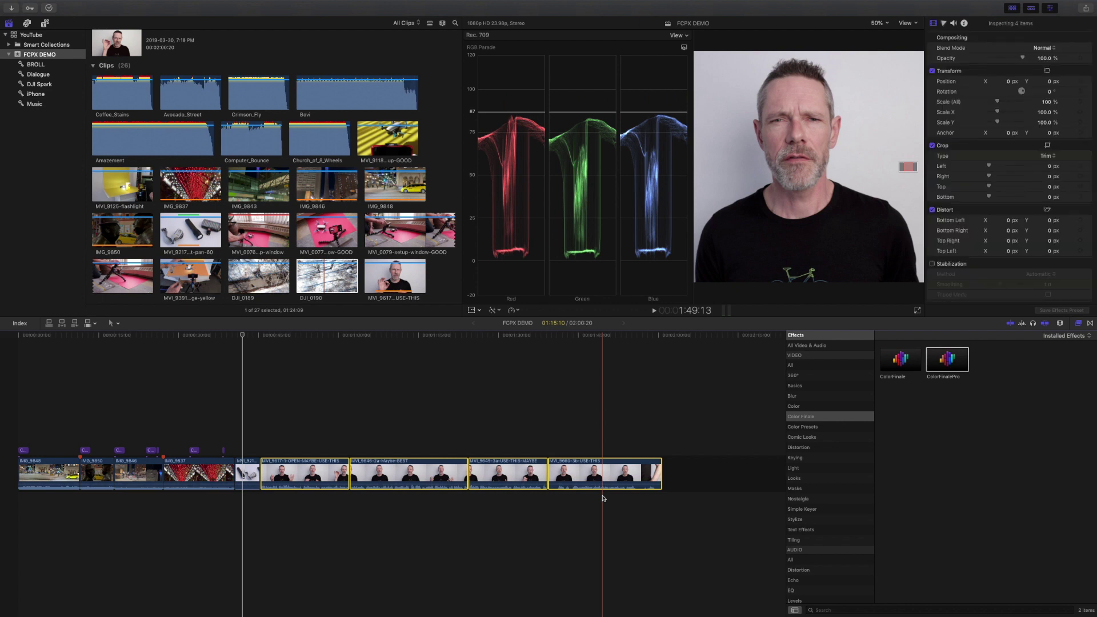
pyautogui.press('shift+super+v')
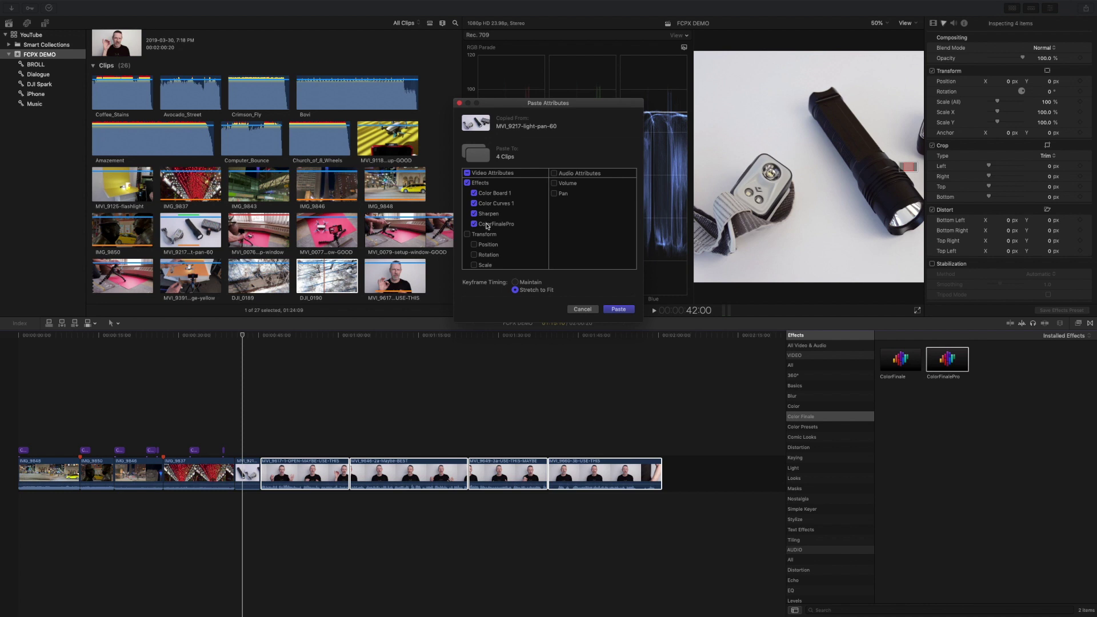
pyautogui.click(617, 311)
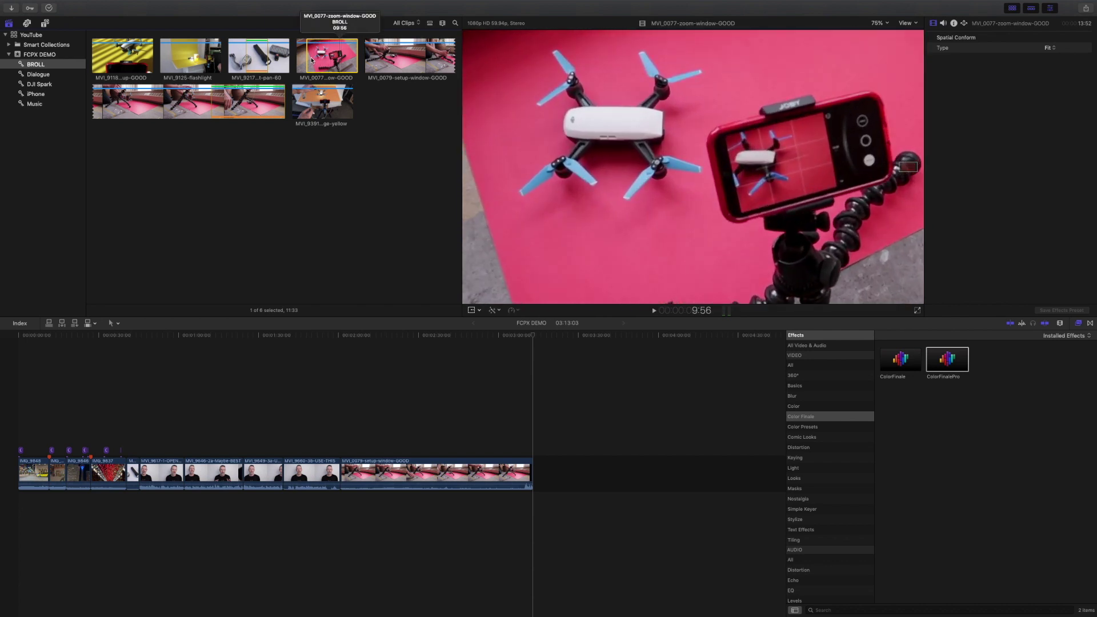
# Step: Stop the current preview and play the MVI_9118-pan-up-GOOD clip from the BROLL collection
pyautogui.press('space')
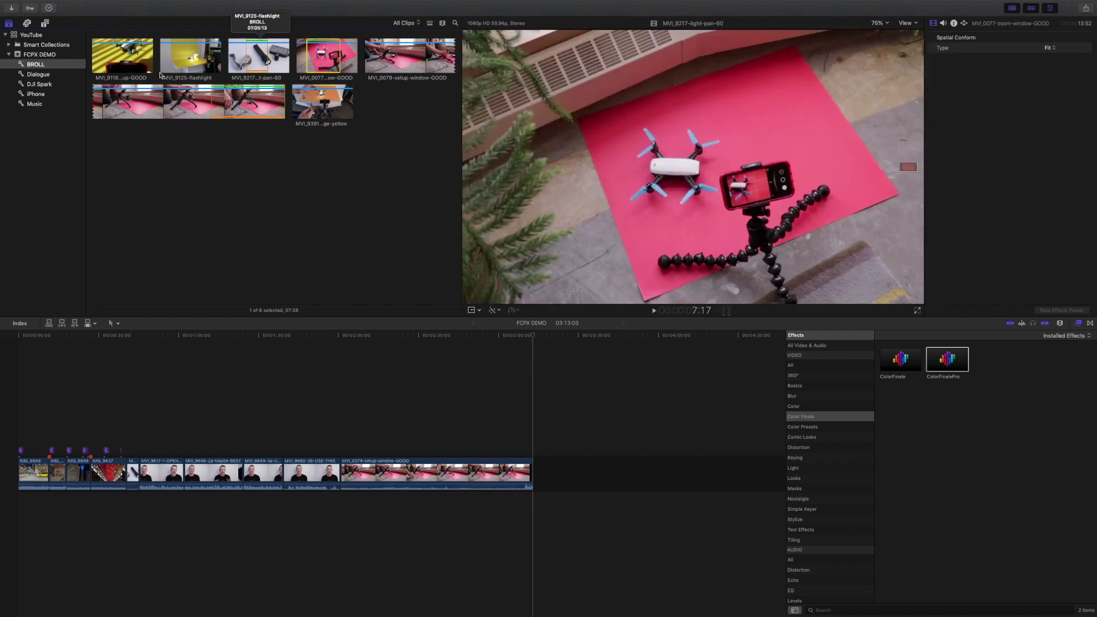
pyautogui.click(109, 64)
pyautogui.press('space')
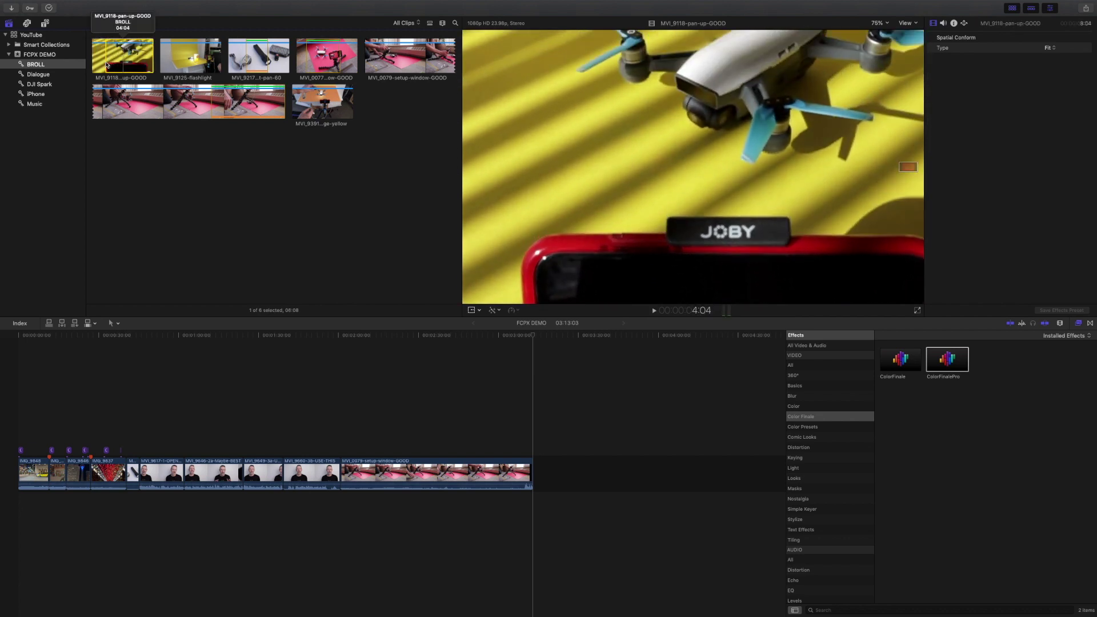